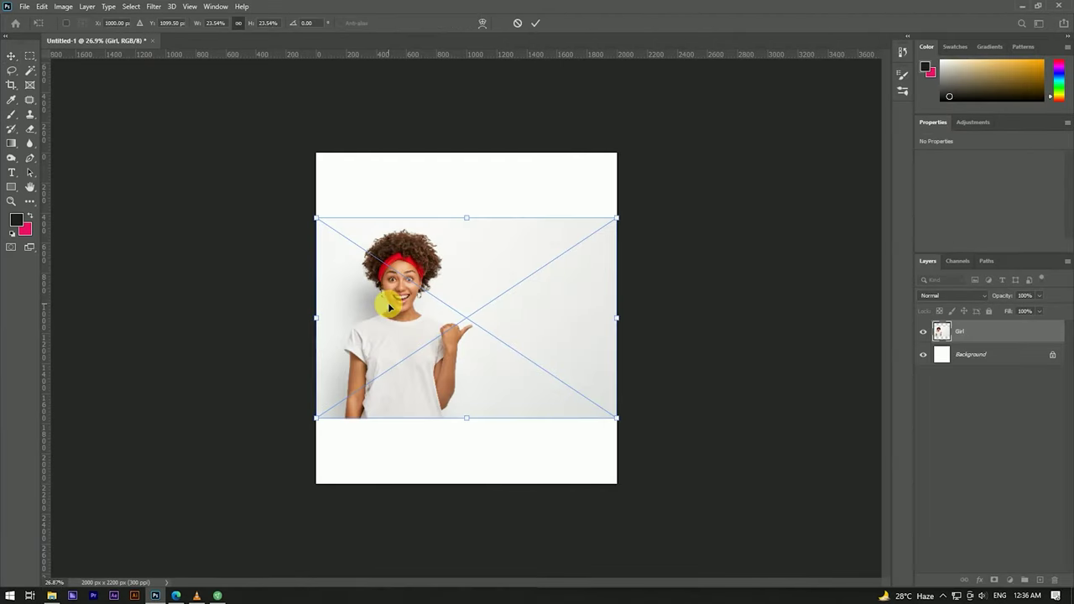
- Scale the placed Girl photo up to fill the canvas height and commit the transform
left_click_drag(619, 320, 821, 328)
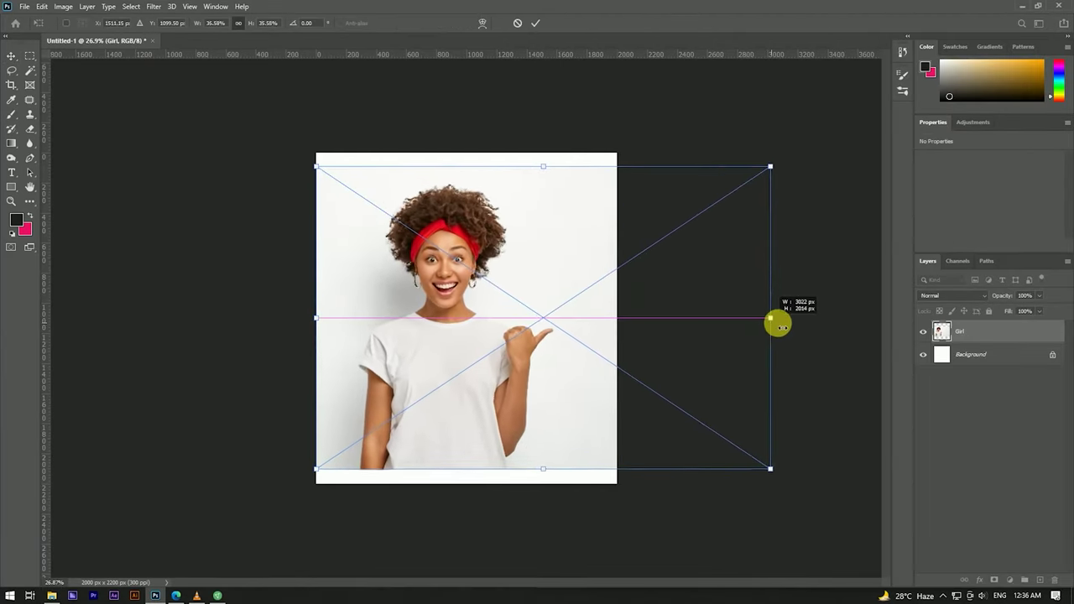
left_click_drag(821, 328, 816, 328)
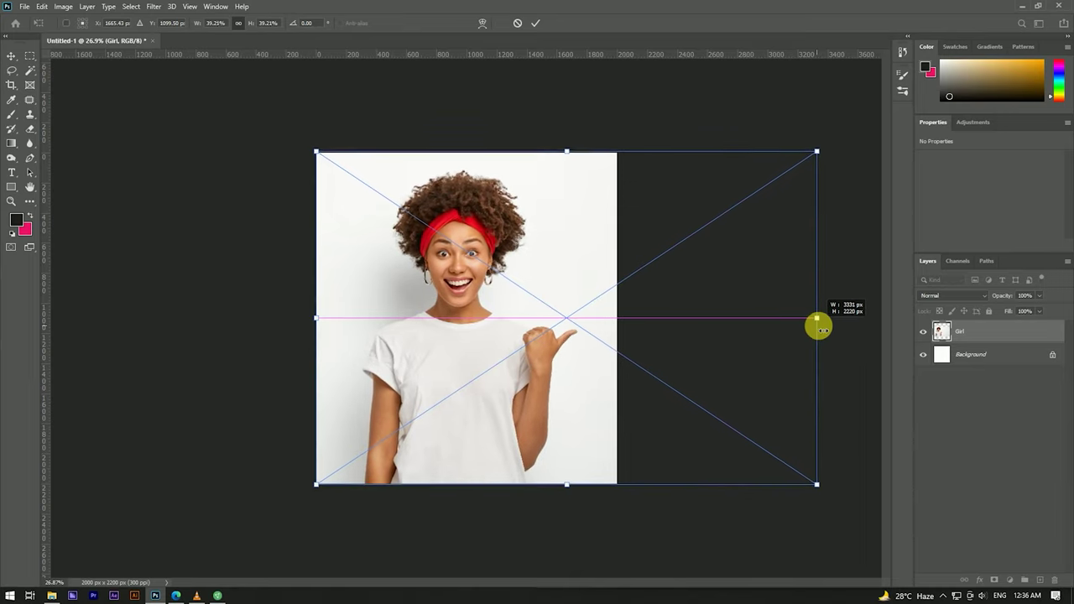
left_click_drag(816, 328, 818, 327)
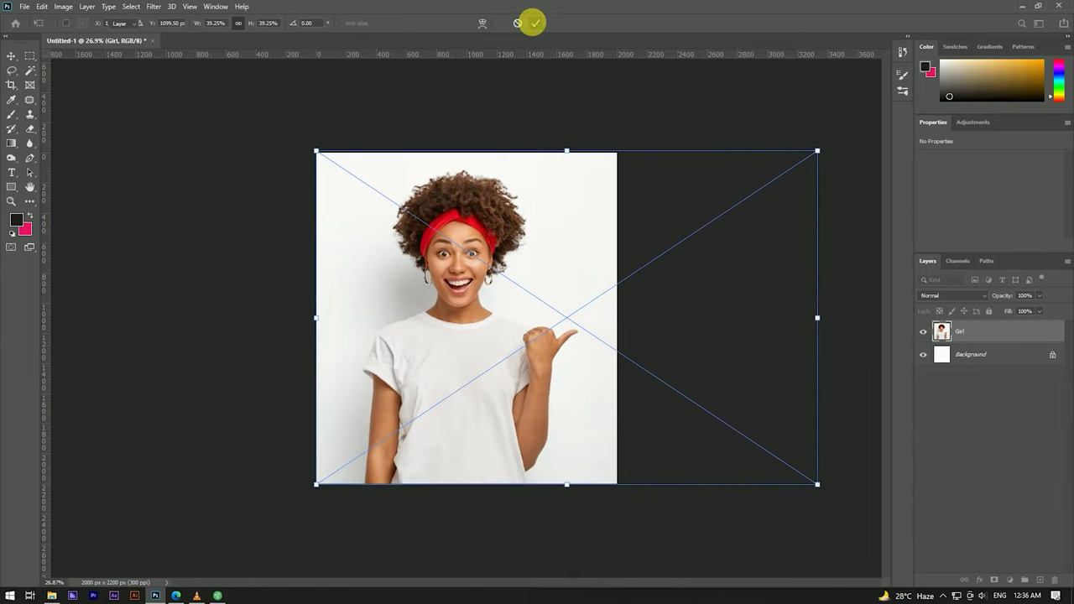
left_click(534, 22)
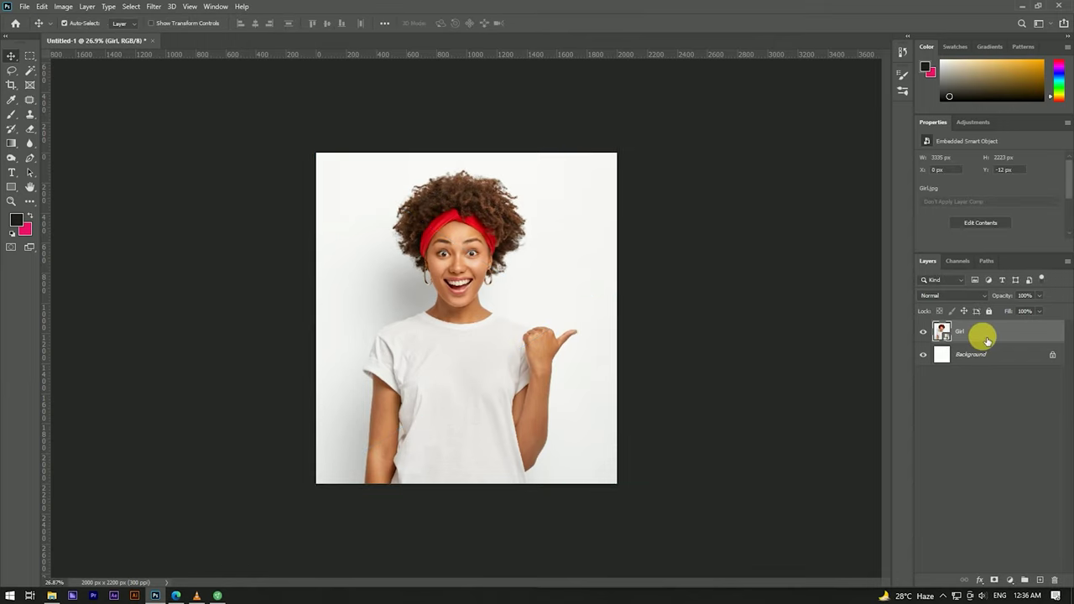
- Delete the unlocked white Layer 0 and convert the Girl photo into the Background layer
left_click(1054, 355)
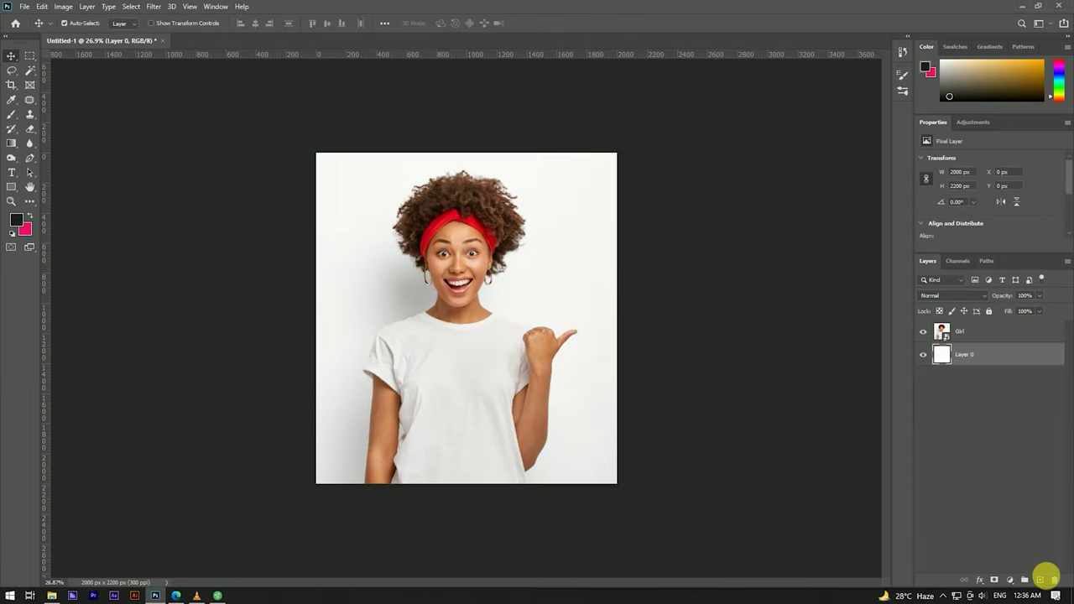
left_click(1048, 579)
left_click(466, 221)
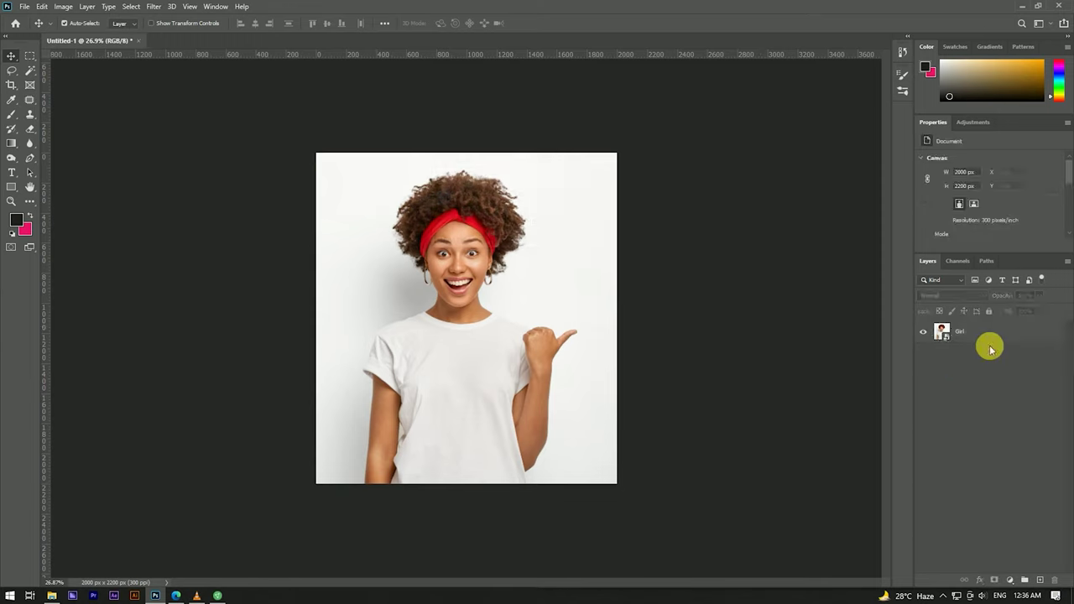
left_click(65, 7)
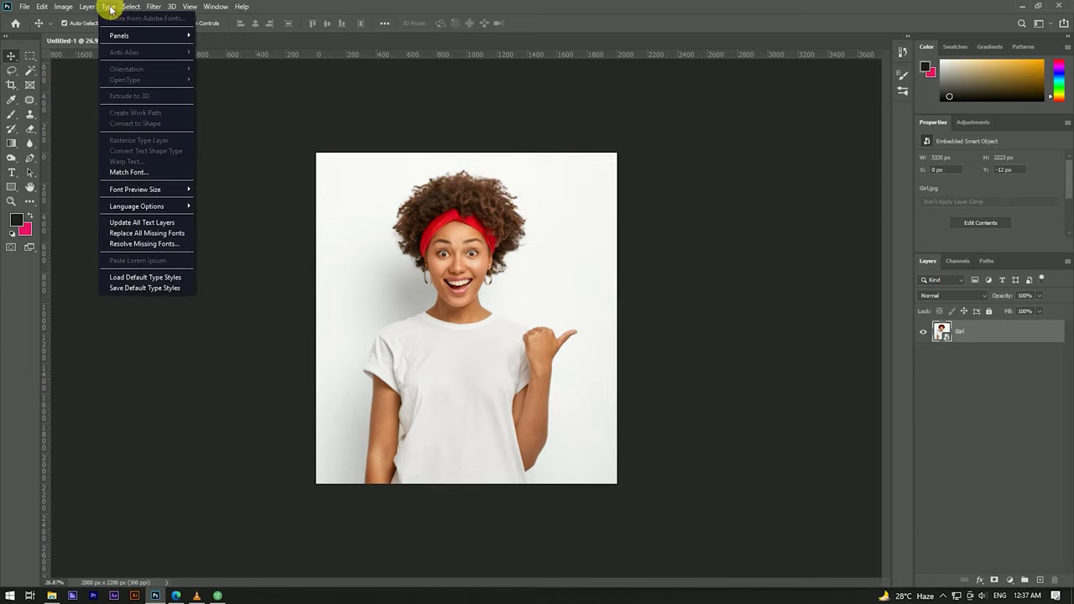
mouse_move(95, 18)
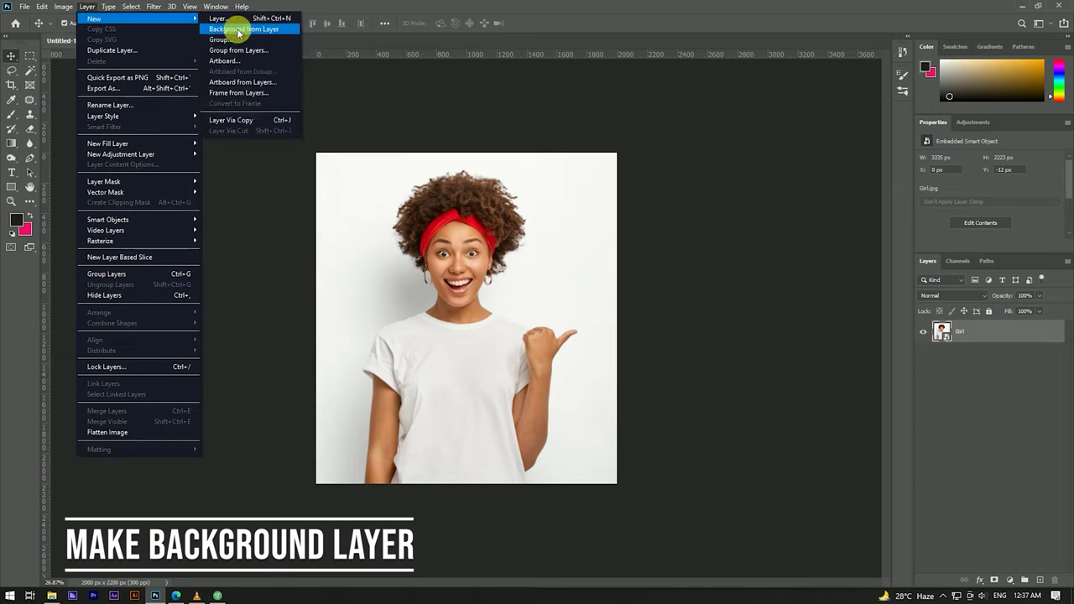
left_click(244, 30)
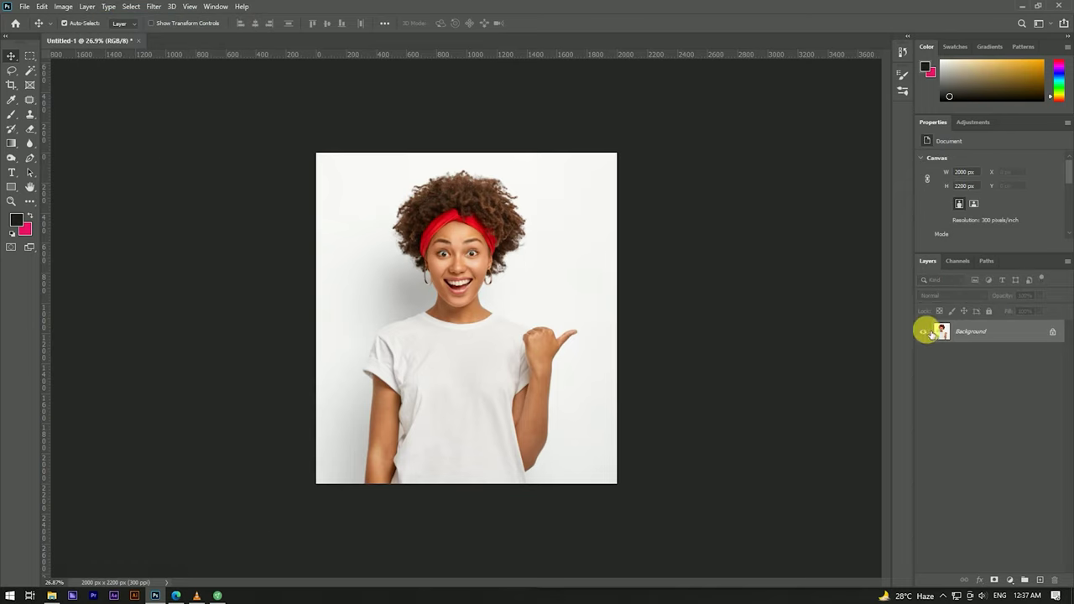
- Zoom into the photo and pick the Quick Selection Tool
scroll(415, 353, "up", 5)
scroll(431, 341, "down", 2)
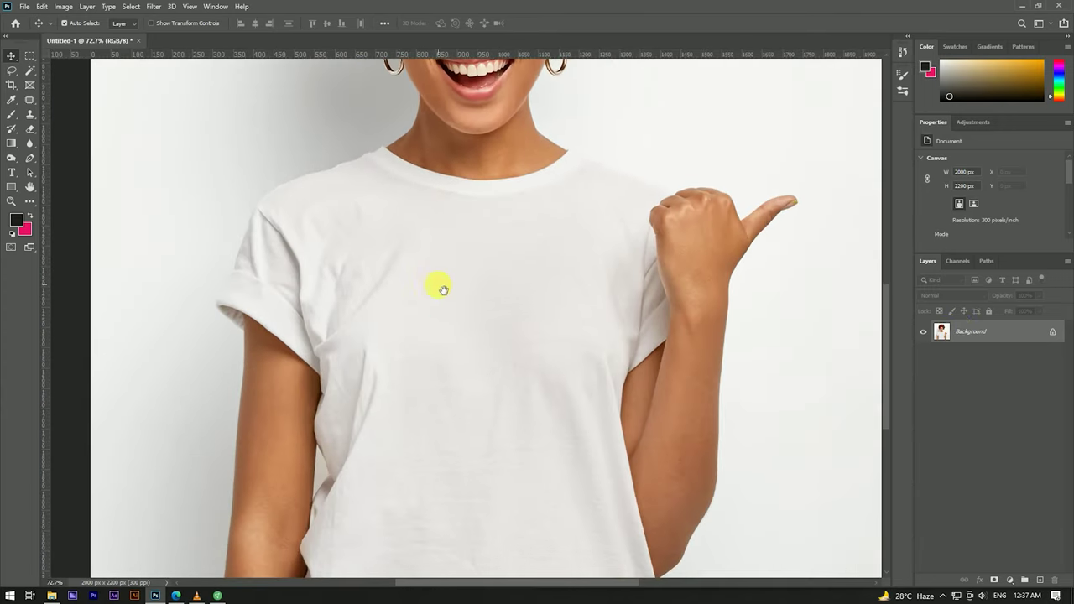
scroll(439, 288, "down", 1)
scroll(441, 242, "down", 4)
scroll(442, 242, "up", 3)
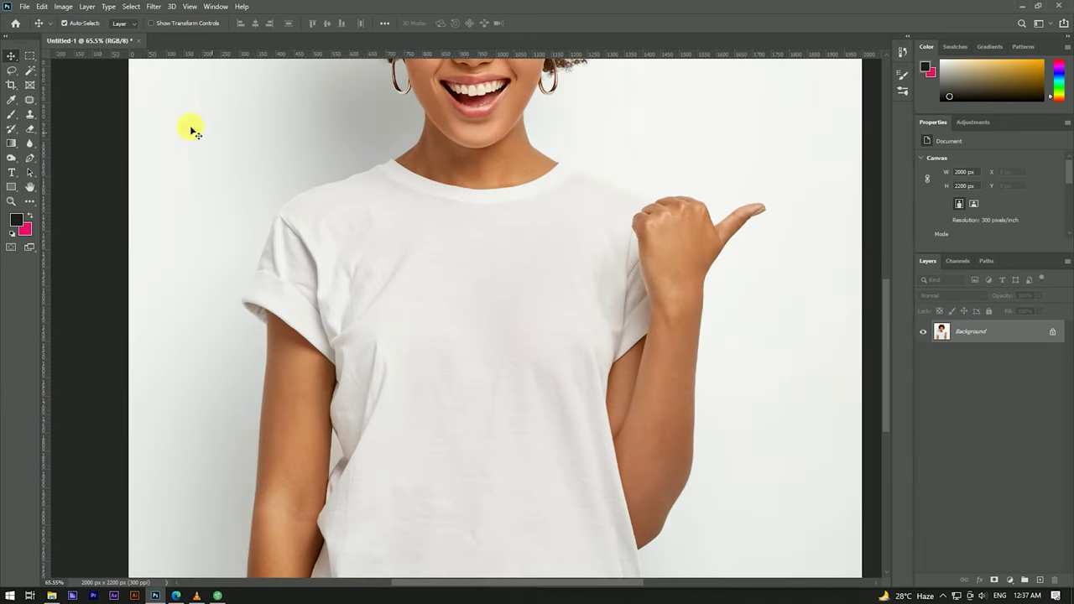
left_click(27, 74)
left_click(84, 81)
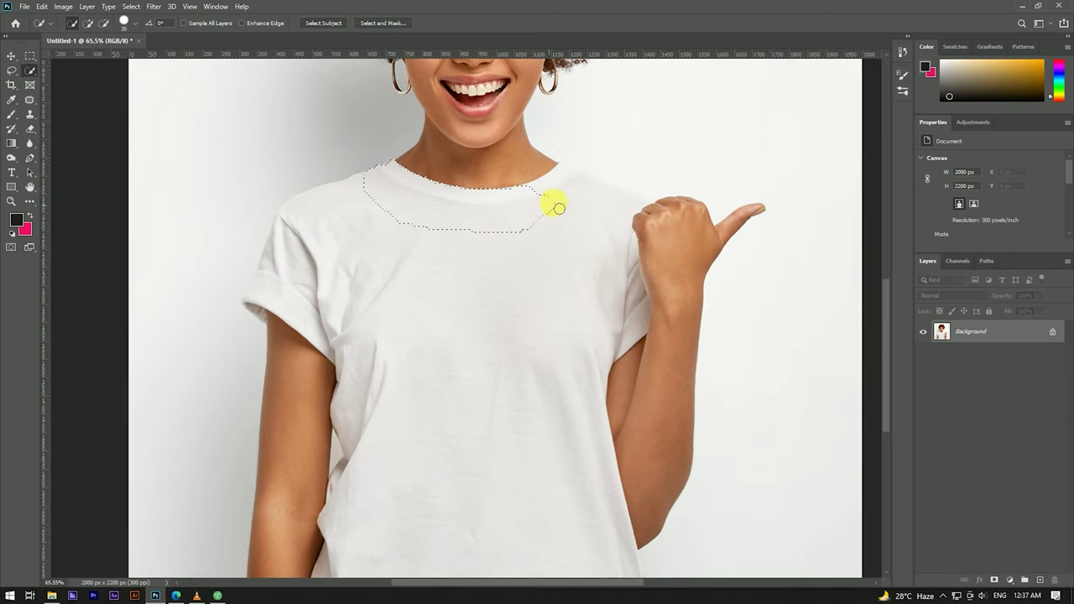
- Paint a Quick Selection over the T-shirt, extending it across the left shoulder
scroll(263, 209, "up", 3)
scroll(300, 232, "up", 3)
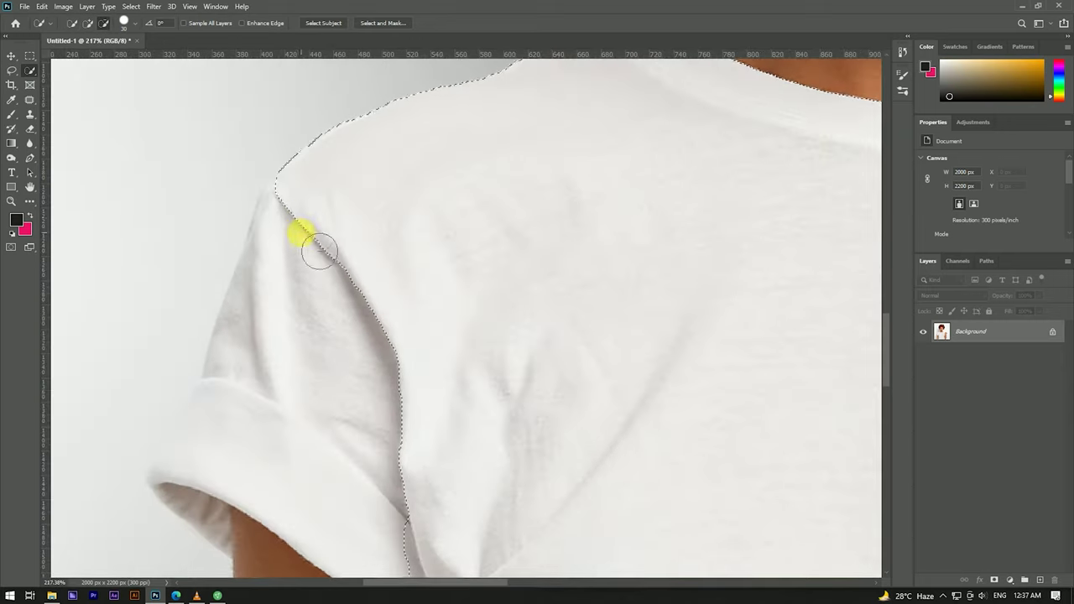
left_click_drag(311, 219, 310, 251)
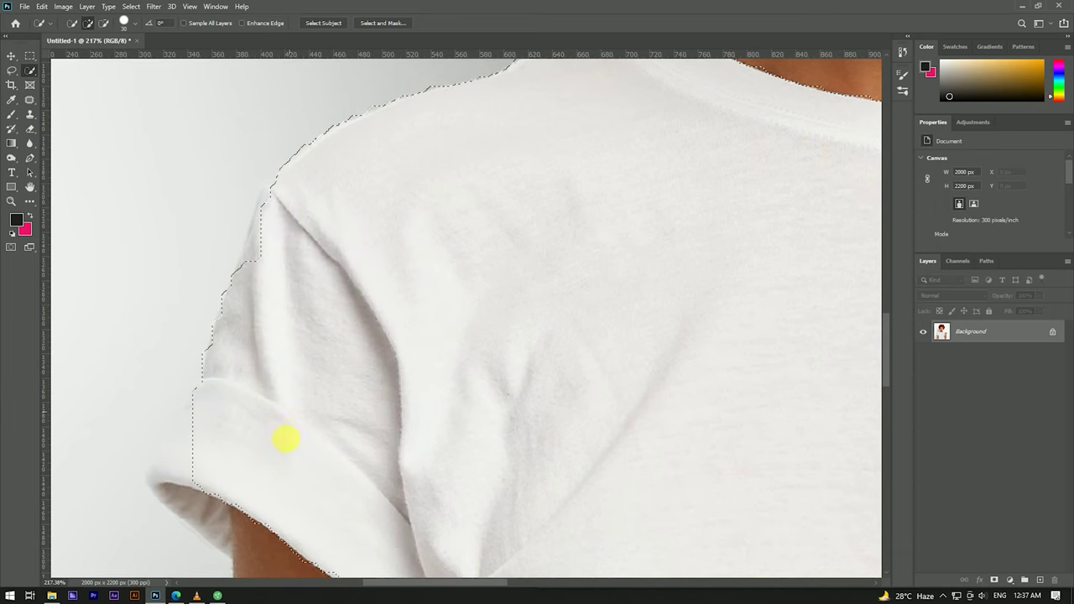
scroll(318, 454, "down", 3)
scroll(394, 302, "down", 2)
scroll(402, 297, "down", 2)
scroll(537, 294, "up", 3)
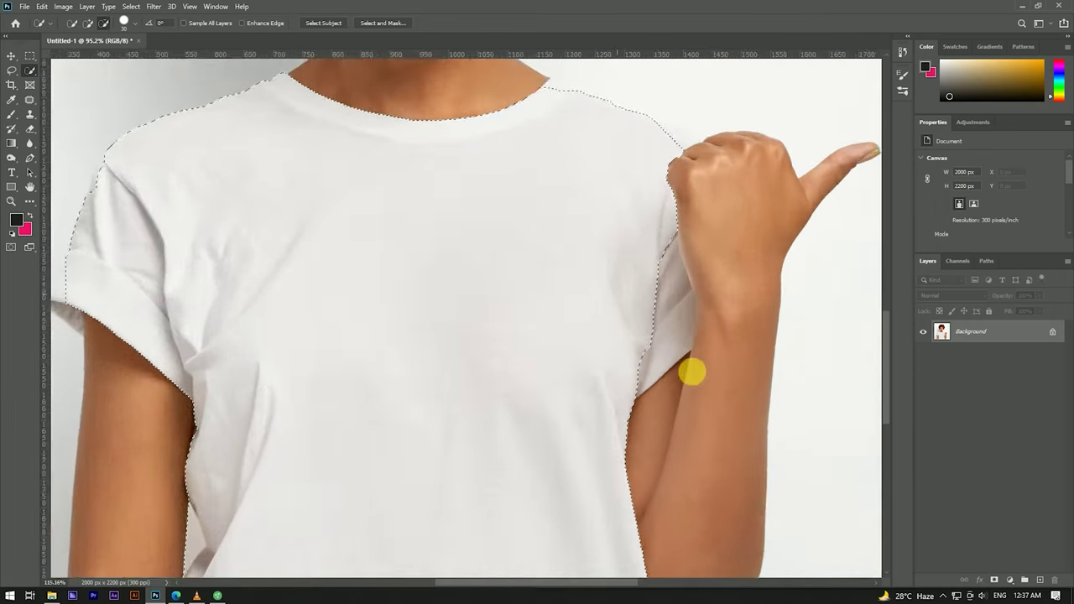
scroll(671, 319, "up", 1)
scroll(656, 256, "down", 1)
scroll(662, 252, "down", 3)
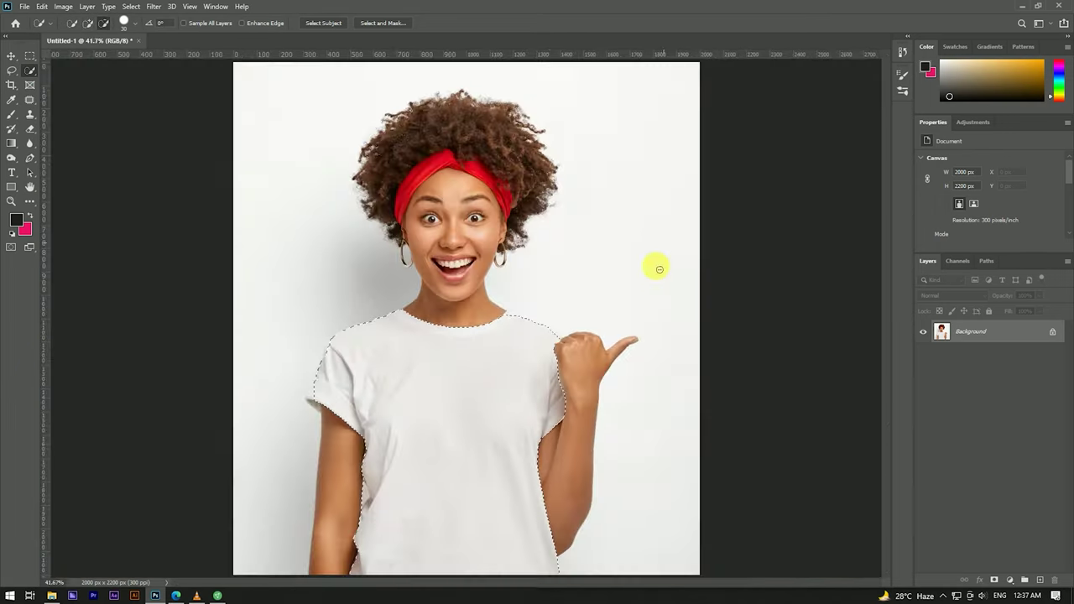
scroll(315, 370, "up", 5)
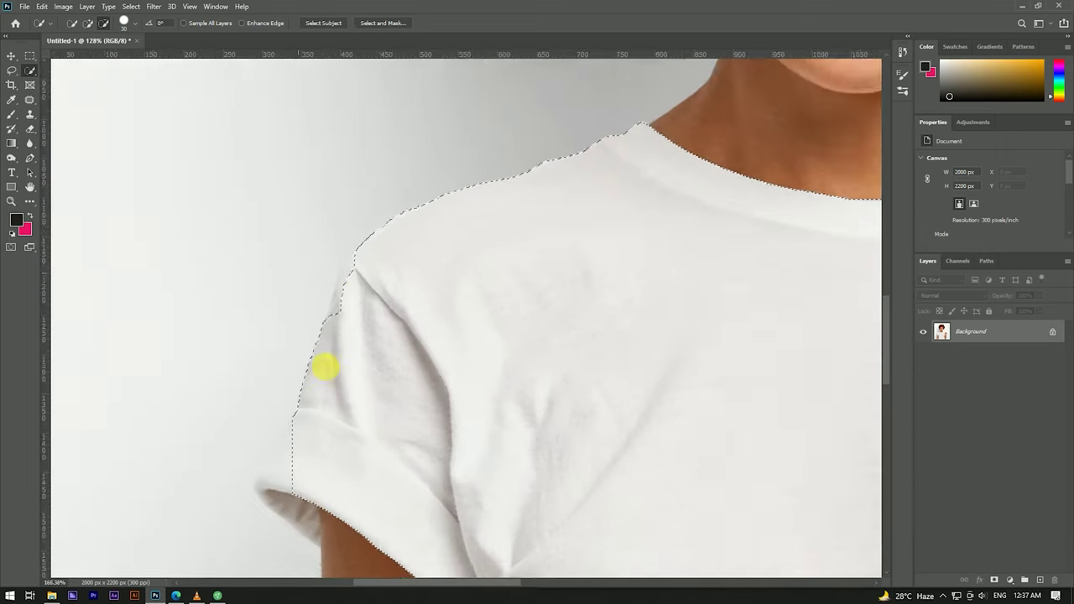
left_click(12, 71)
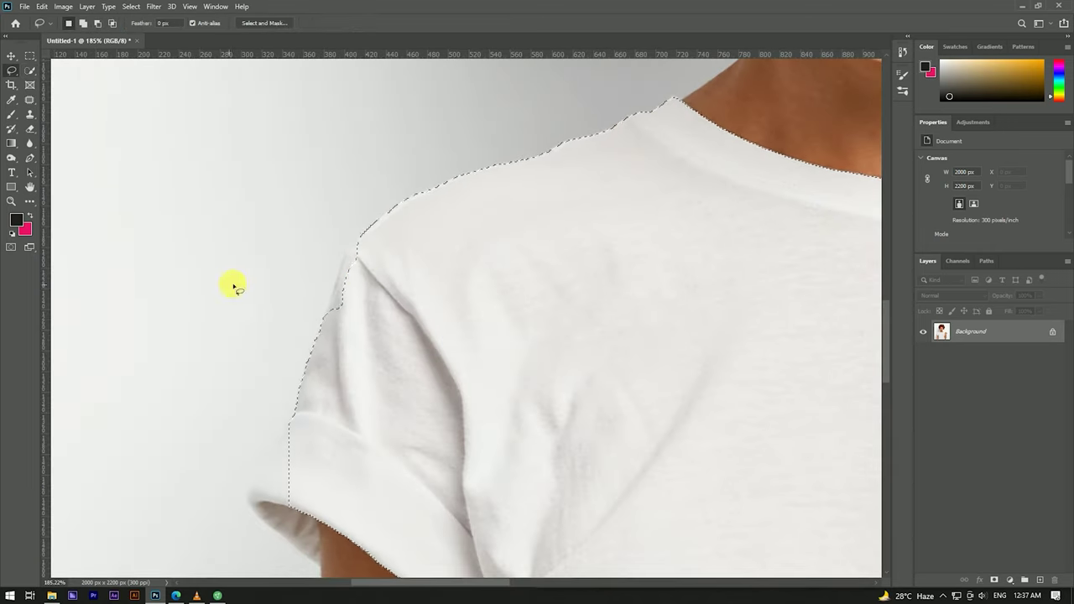
- Lasso along the left shoulder and sleeve edge, adding the rolled cuff to the selection
left_click(383, 217)
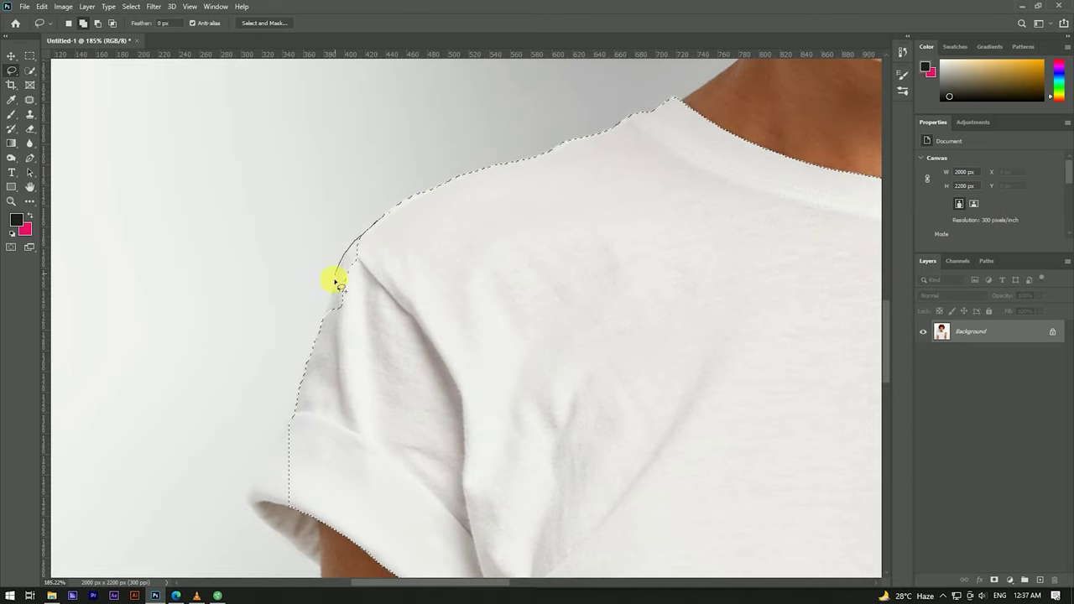
left_click_drag(307, 402, 355, 223)
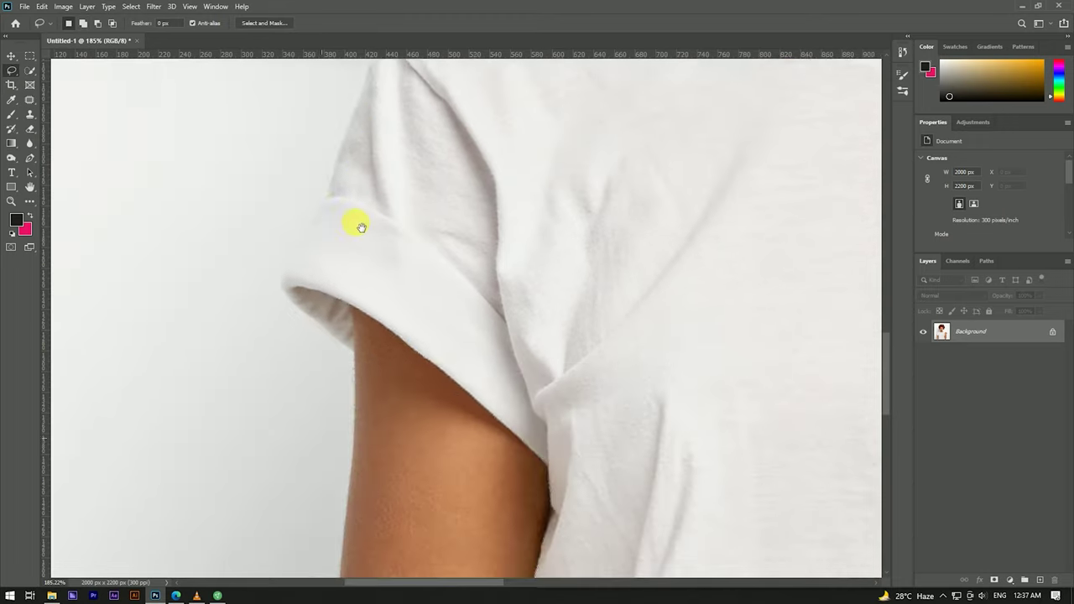
left_click_drag(359, 90, 323, 220)
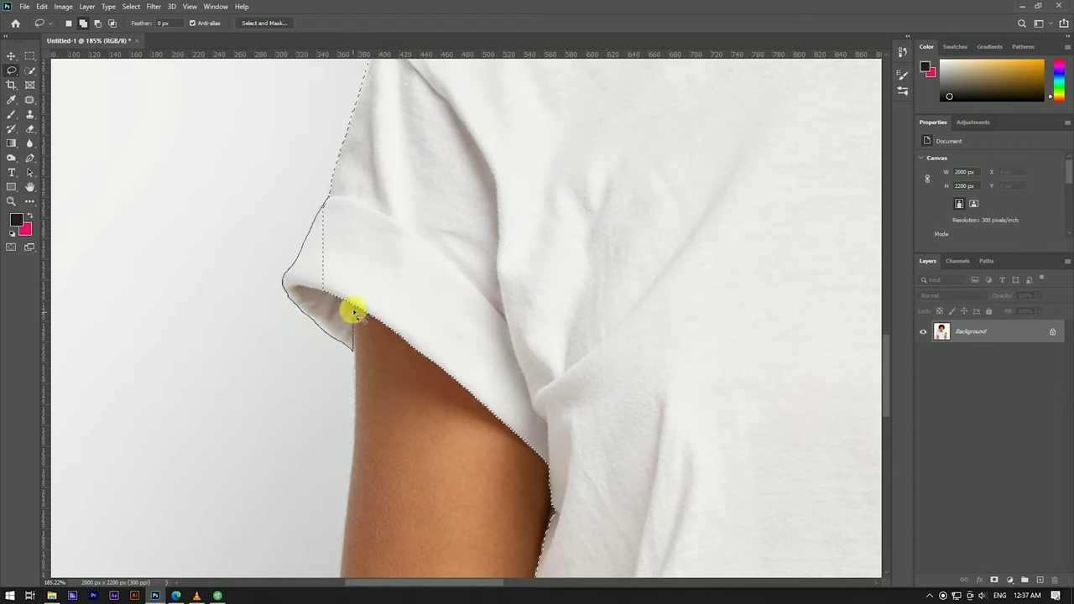
left_click(330, 198)
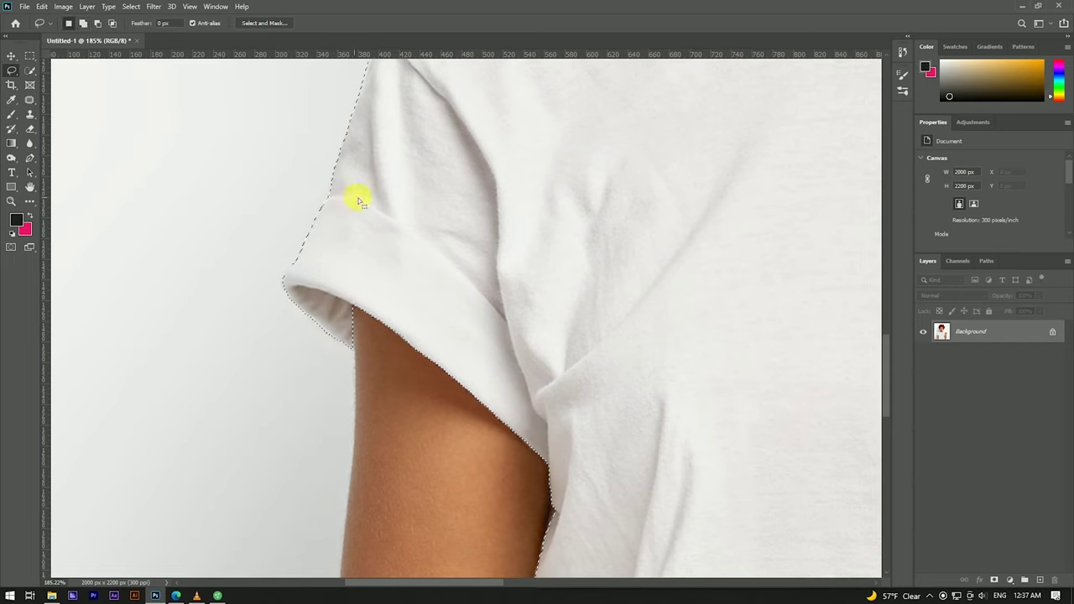
scroll(403, 180, "down", 3)
scroll(459, 364, "up", 3)
scroll(464, 394, "up", 2)
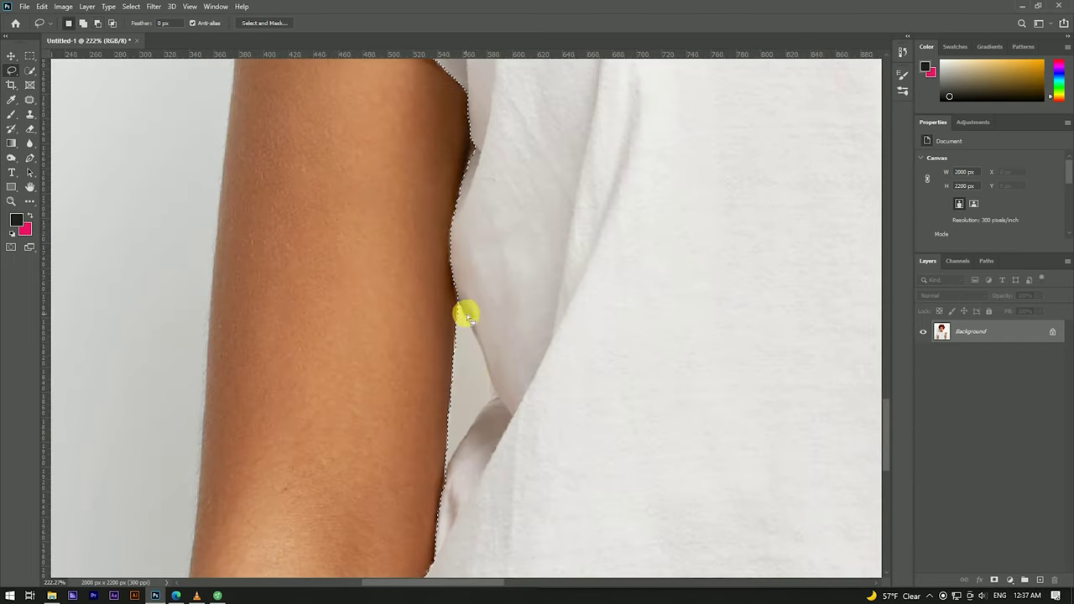
- Trace the shirt edge along the inner arm and tidy where shirt meets arm
left_click(451, 290, "shift")
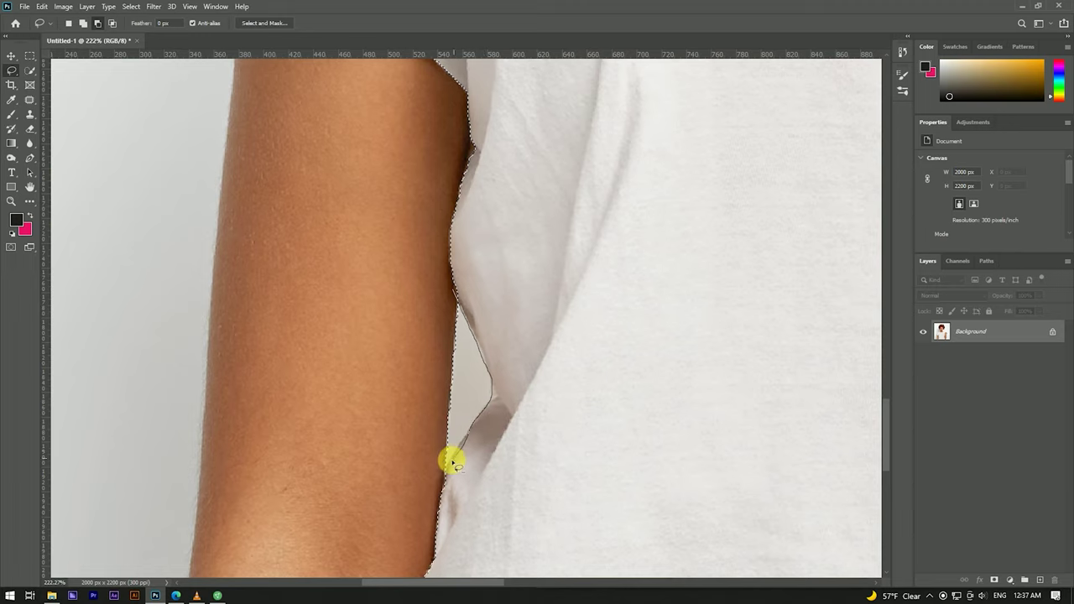
left_click_drag(441, 484, 453, 295)
scroll(453, 319, "down", 3)
scroll(439, 518, "up", 1)
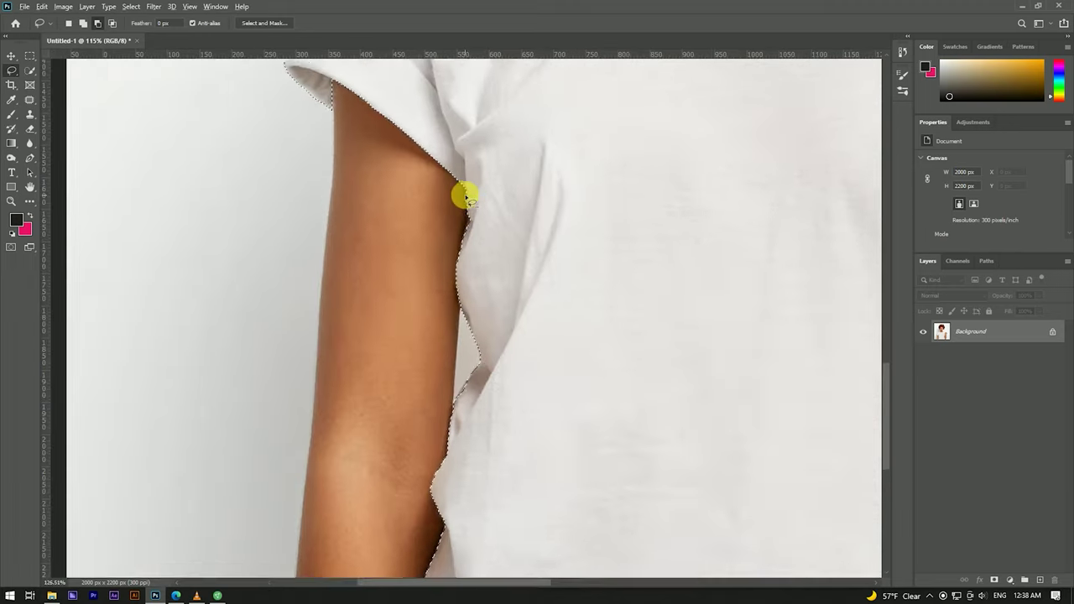
scroll(466, 198, "up", 4)
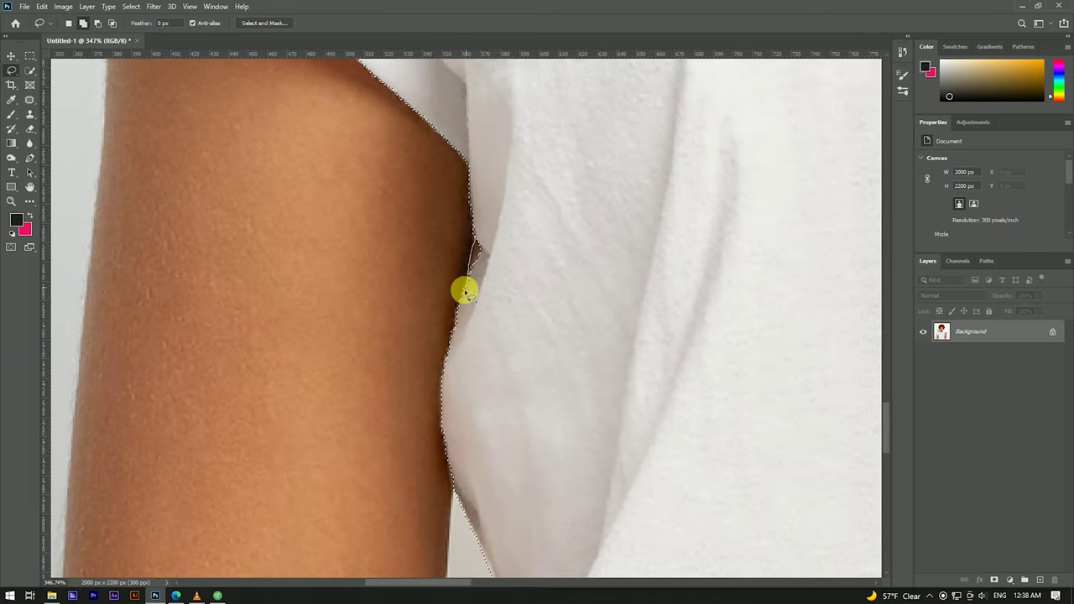
left_click_drag(485, 223, 485, 222)
scroll(482, 201, "down", 2)
scroll(479, 161, "down", 2)
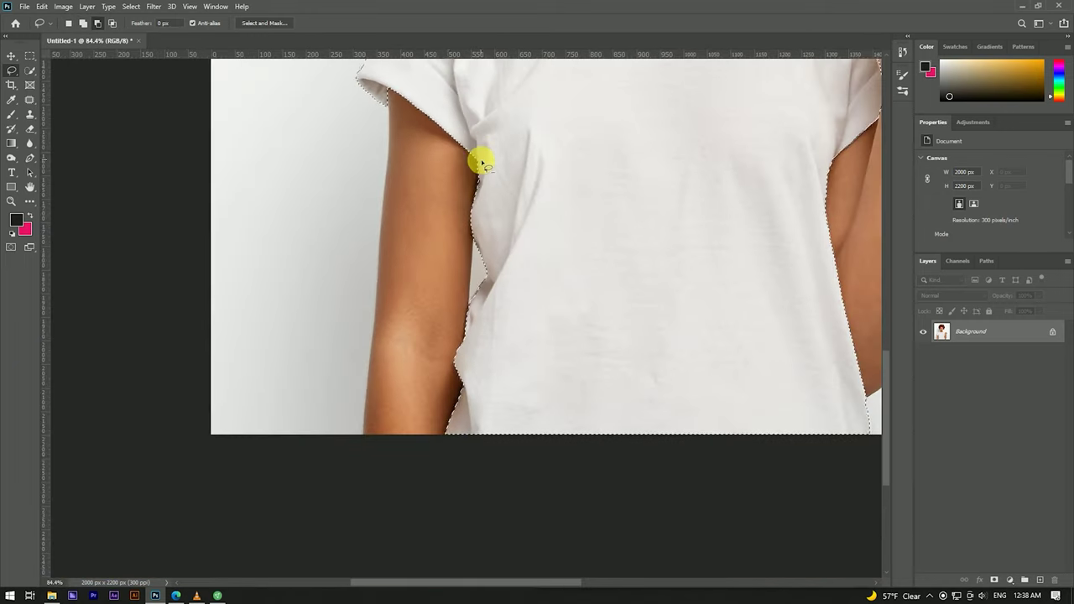
scroll(445, 453, "up", 3)
scroll(463, 351, "up", 1)
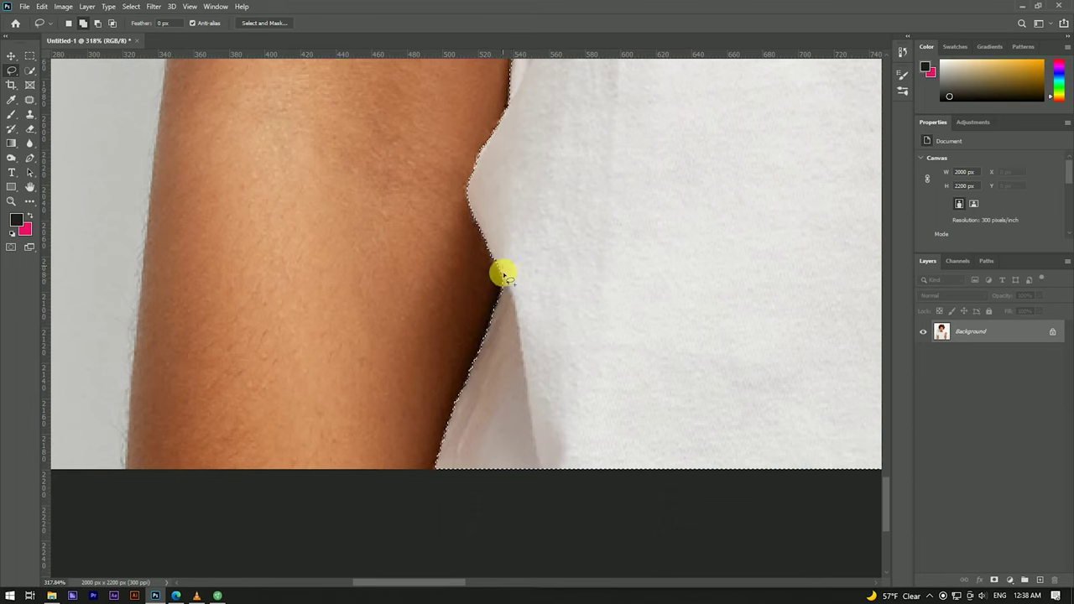
scroll(502, 270, "down", 2)
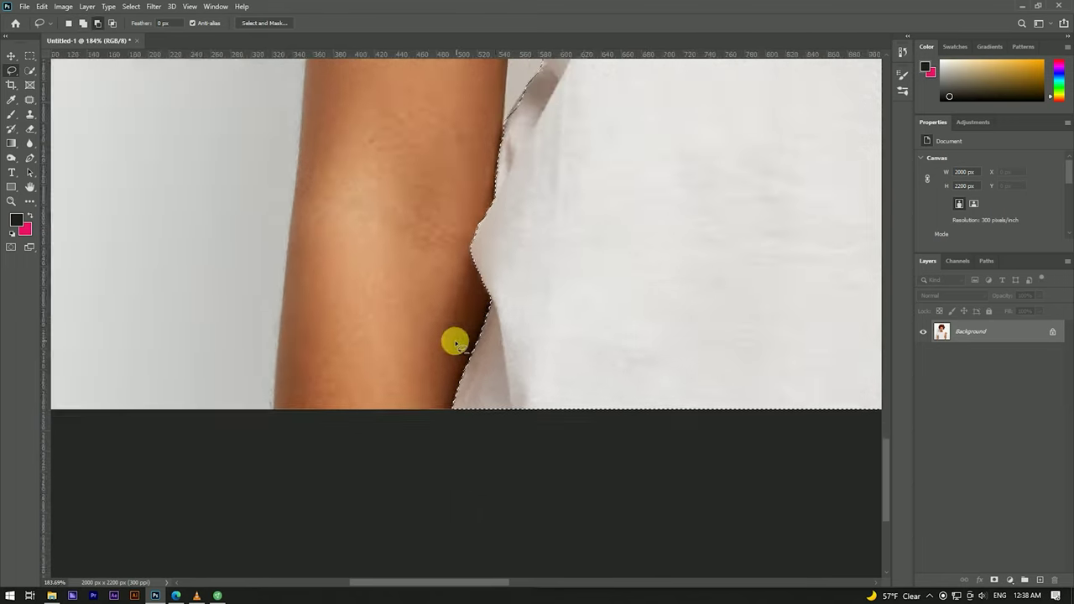
scroll(453, 341, "down", 3)
scroll(426, 342, "down", 2)
scroll(546, 319, "up", 3)
scroll(559, 366, "up", 2)
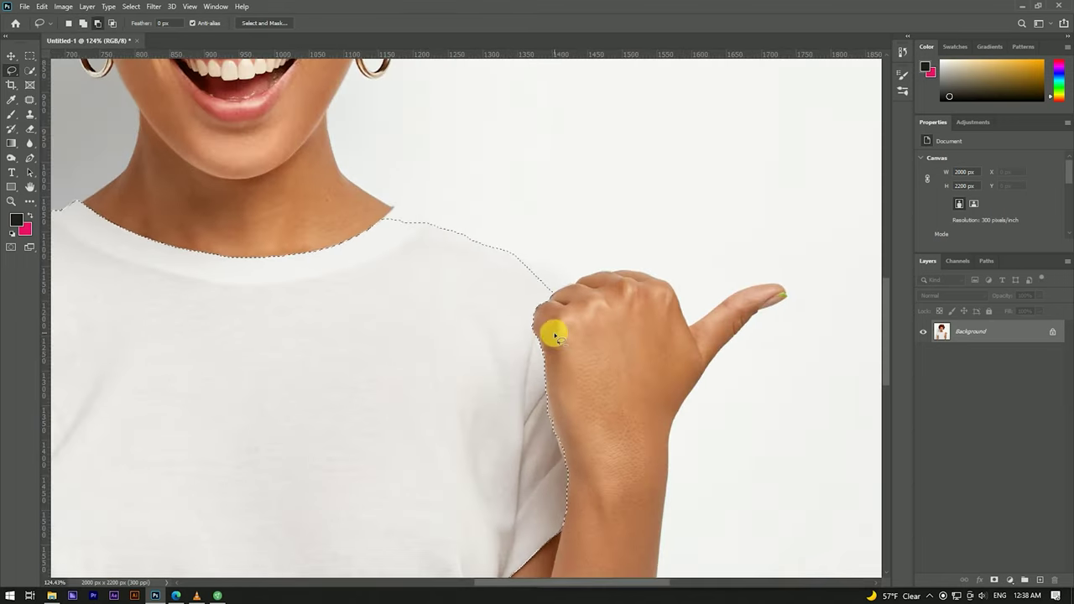
- Lasso the shirt edge along the right arm into the selection
scroll(559, 439, "up", 3)
scroll(547, 344, "down", 2)
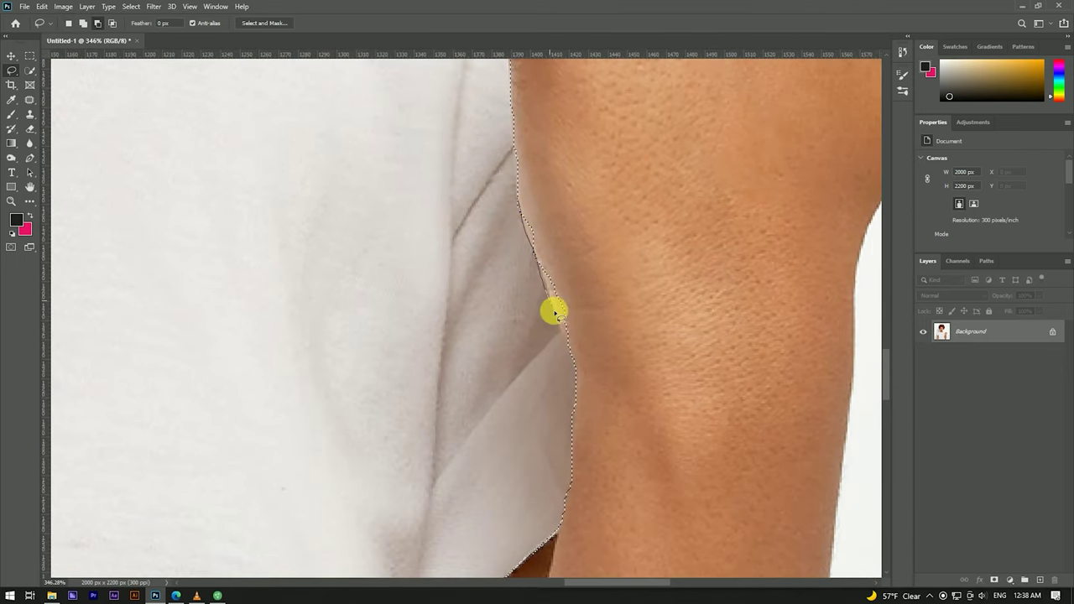
left_click_drag(568, 344, 518, 204)
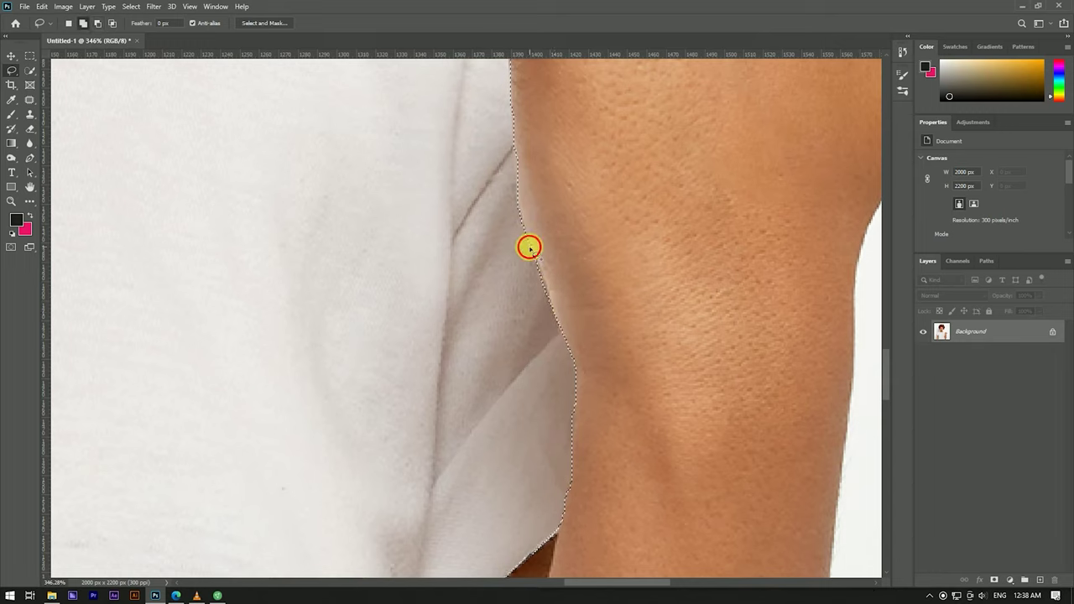
scroll(520, 244, "down", 3)
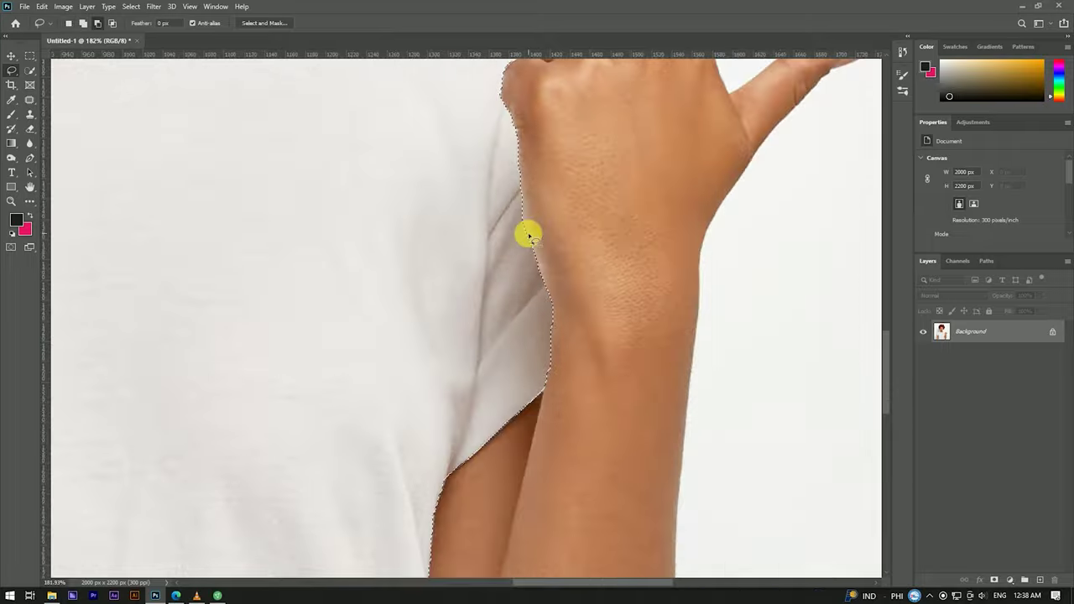
scroll(533, 335, "up", 2)
scroll(545, 386, "up", 3)
scroll(554, 356, "down", 3)
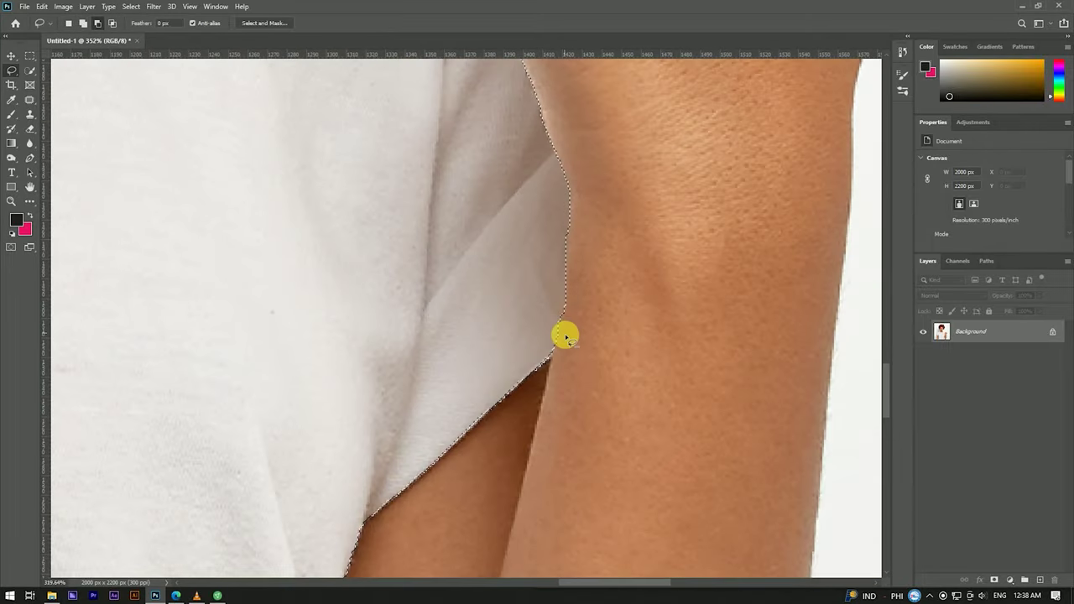
scroll(564, 339, "down", 3)
scroll(545, 276, "up", 3)
scroll(465, 139, "up", 2)
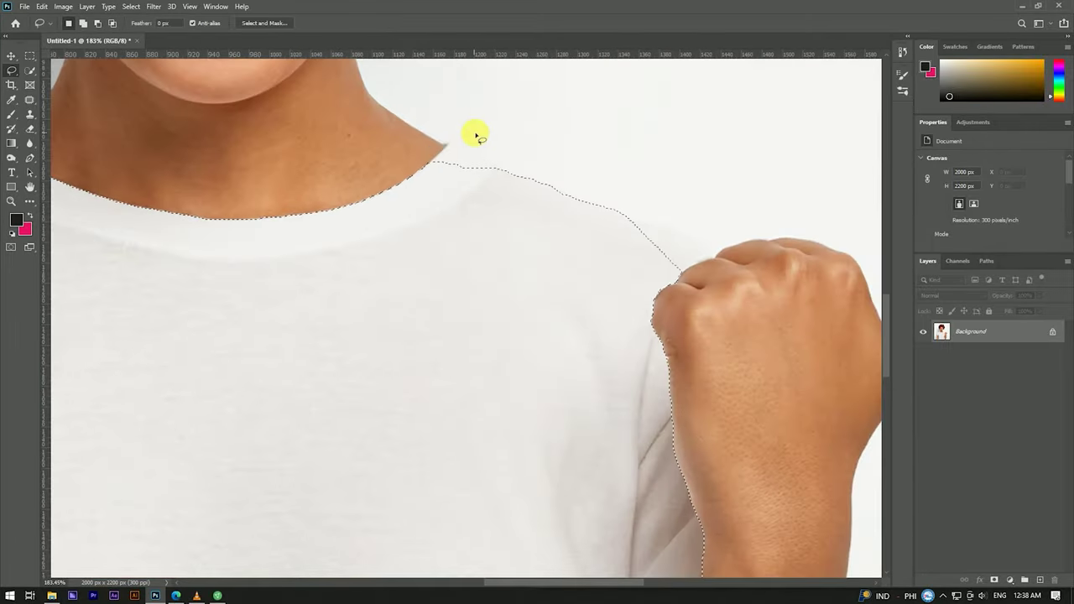
scroll(474, 134, "up", 2)
scroll(482, 225, "up", 2)
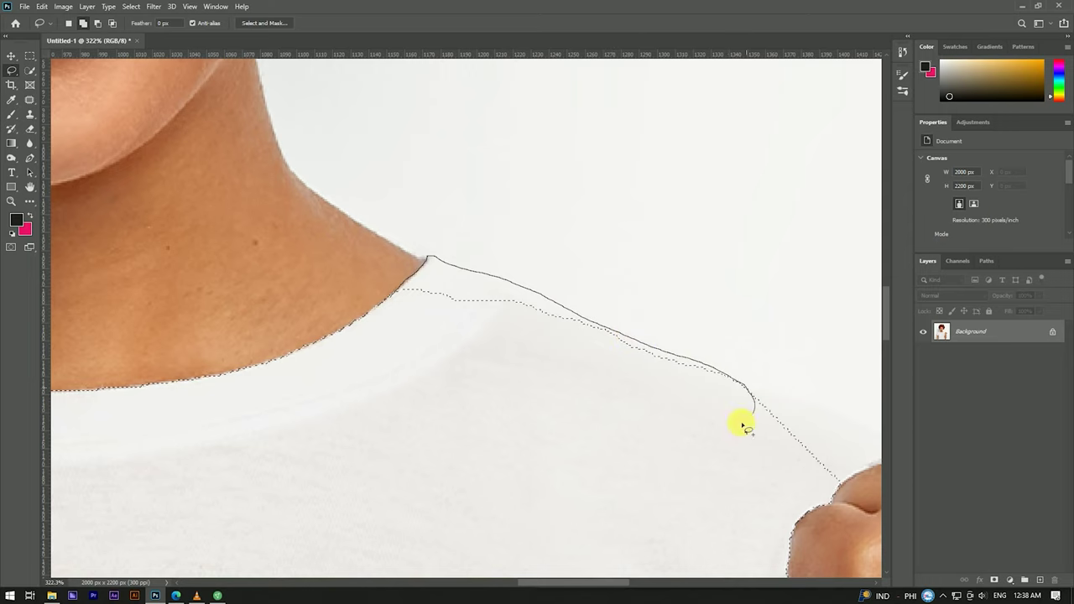
- Fix the selection along the shoulder line beside the neck
left_click_drag(392, 302, 391, 302)
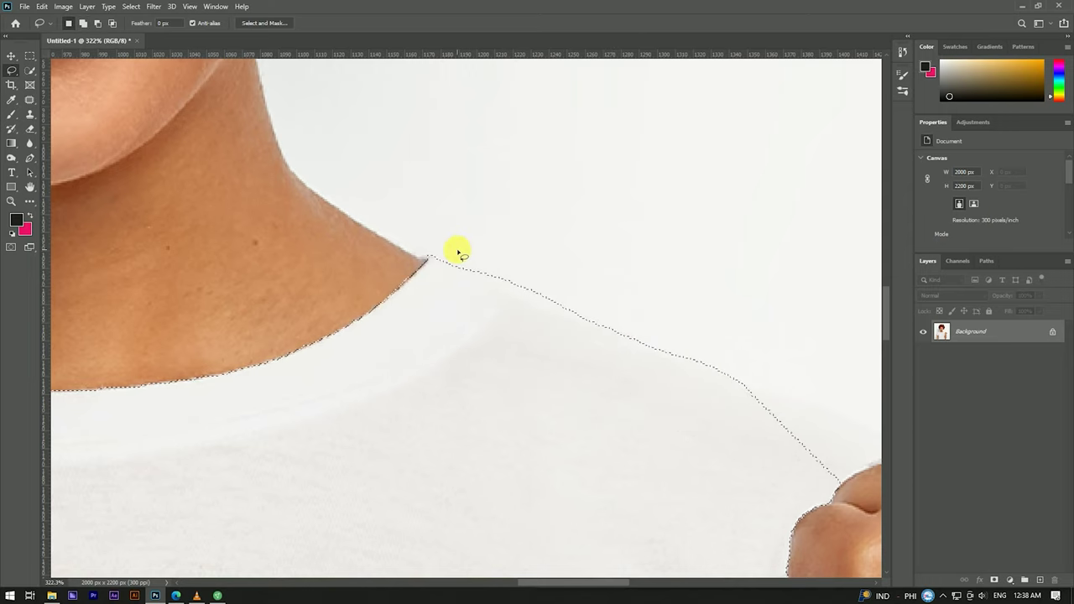
scroll(619, 240, "down", 5)
scroll(621, 239, "down", 1)
scroll(615, 240, "down", 3)
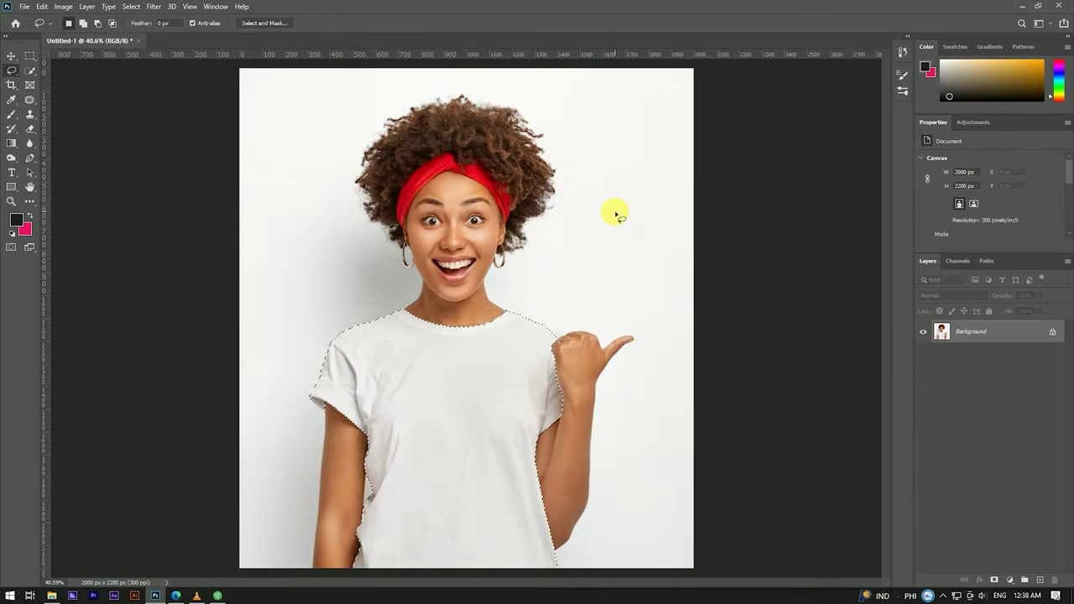
scroll(599, 224, "down", 2)
scroll(547, 264, "down", 1)
scroll(547, 264, "up", 2)
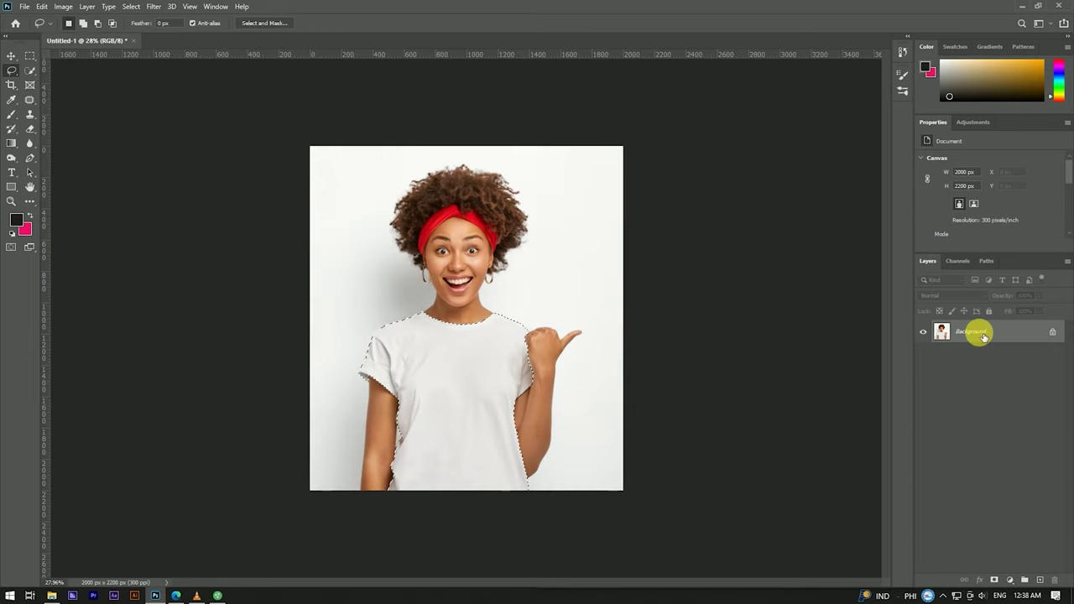
- Copy the shirt selection to Layer 1 with Ctrl+J and hide the Background to view it alone
key("ctrl+j")
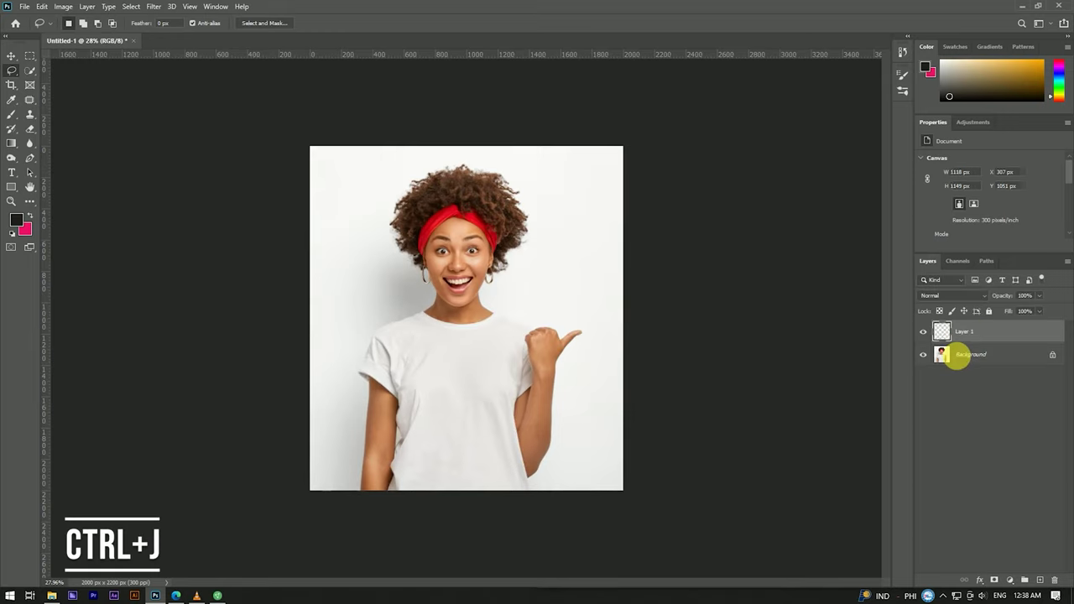
left_click(923, 354)
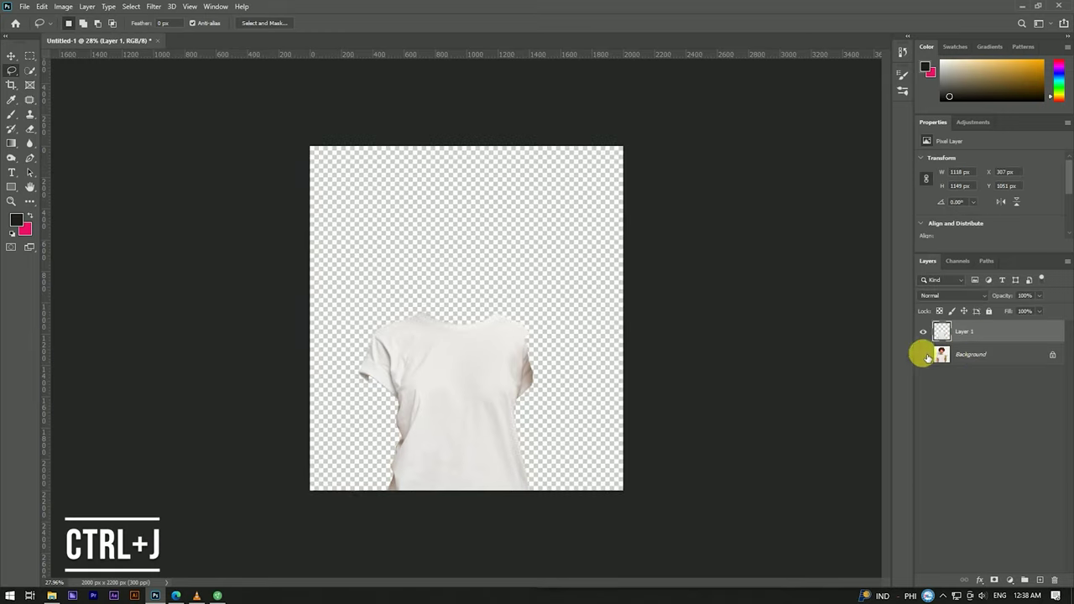
key("v")
scroll(438, 378, "up", 3)
scroll(438, 377, "up", 2)
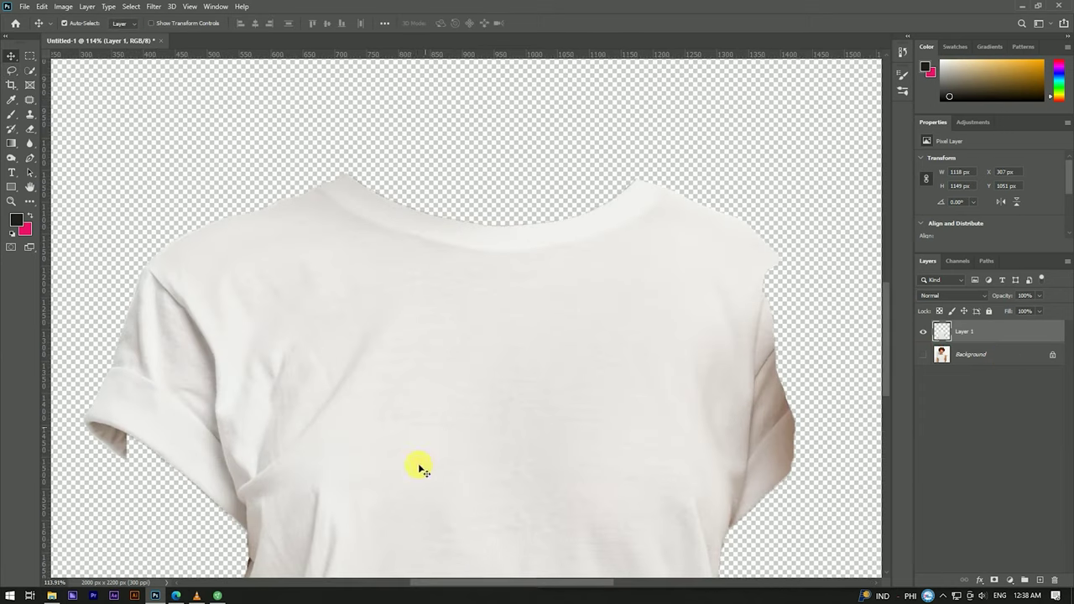
scroll(487, 297, "down", 2)
scroll(401, 384, "down", 1)
scroll(401, 384, "up", 2)
- Fill the selected shirt on Layer 1 with black and deselect
scroll(379, 348, "down", 2)
scroll(381, 345, "down", 2)
scroll(455, 311, "up", 2)
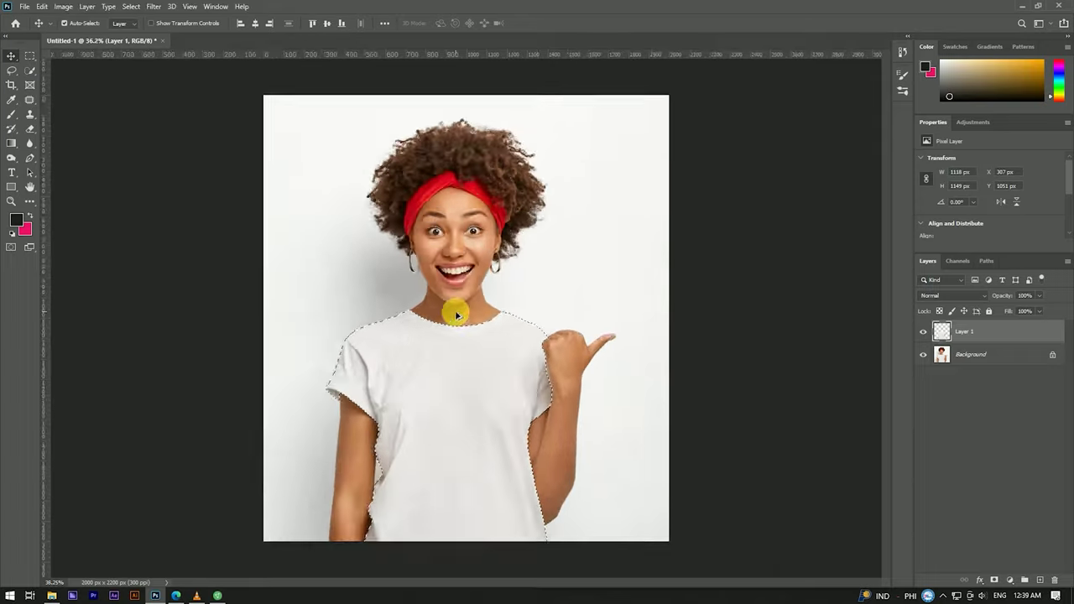
scroll(470, 307, "up", 2)
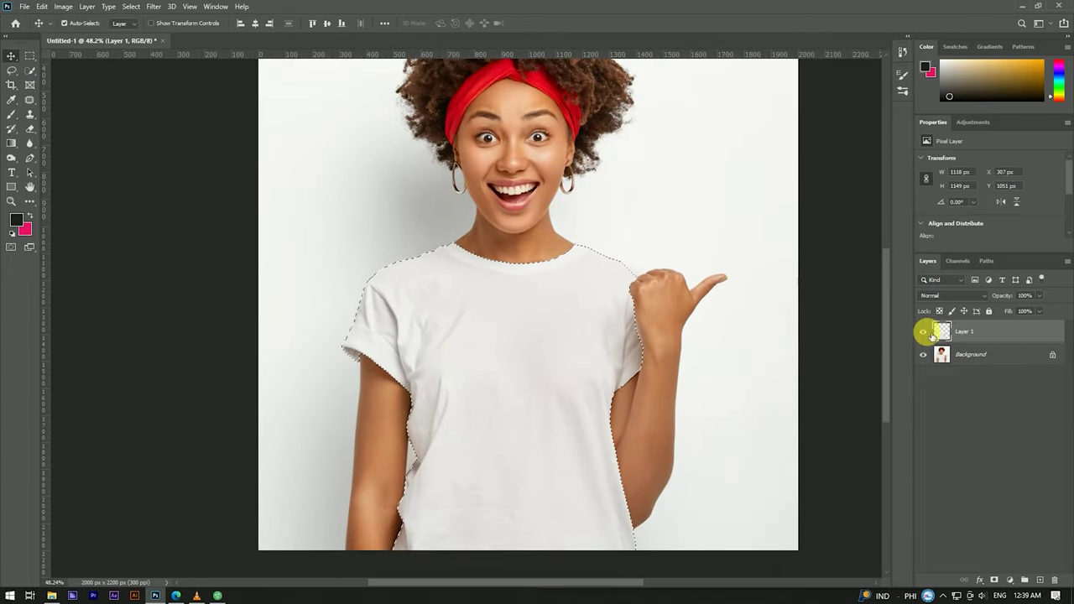
key("alt+BackSpace")
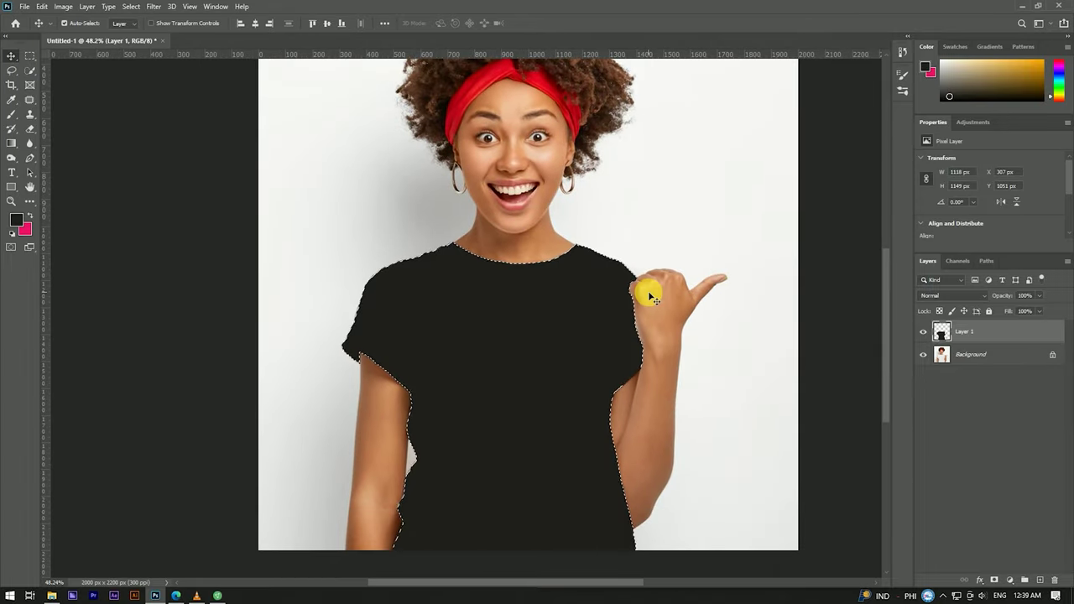
key("ctrl+d")
- Toggle Layer 1's visibility to compare the black shirt with the original white one
left_click(923, 331)
left_click(925, 331)
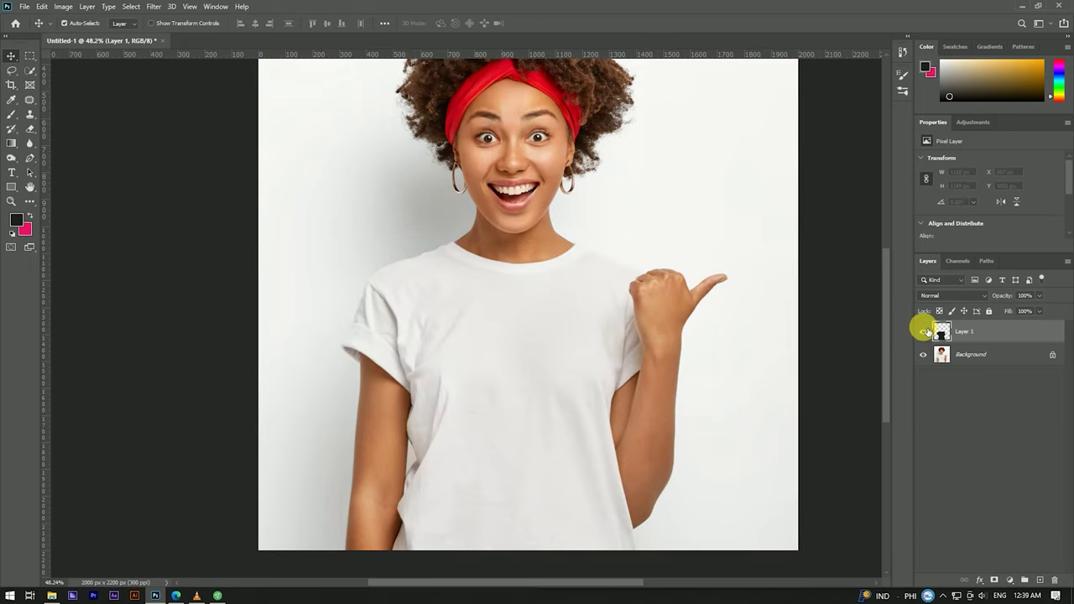
left_click(923, 330)
scroll(645, 263, "down", 3)
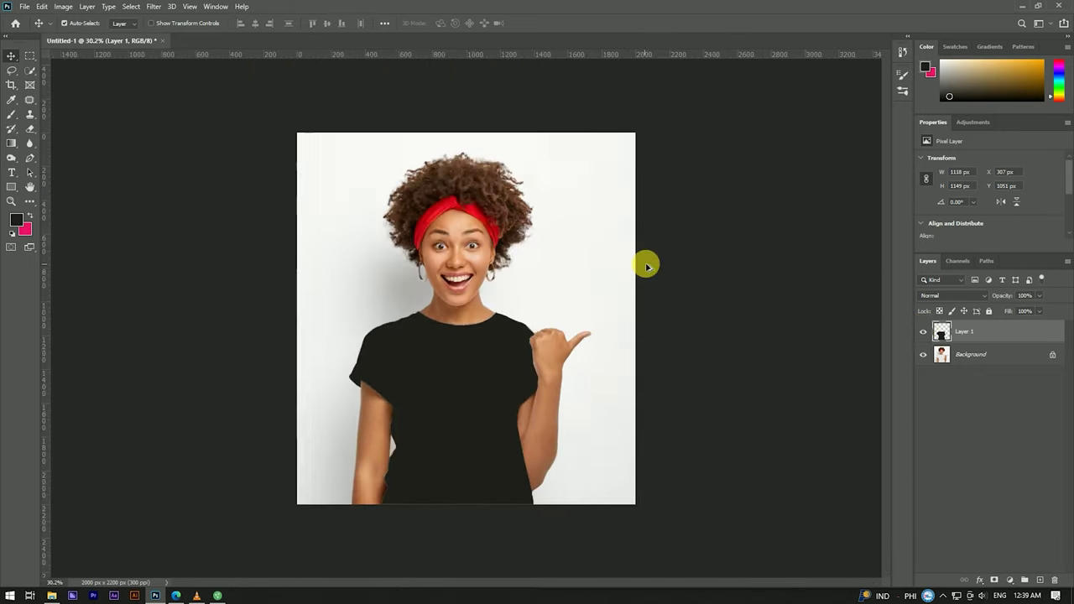
scroll(509, 334, "up", 1)
scroll(510, 335, "up", 1)
scroll(483, 357, "up", 1)
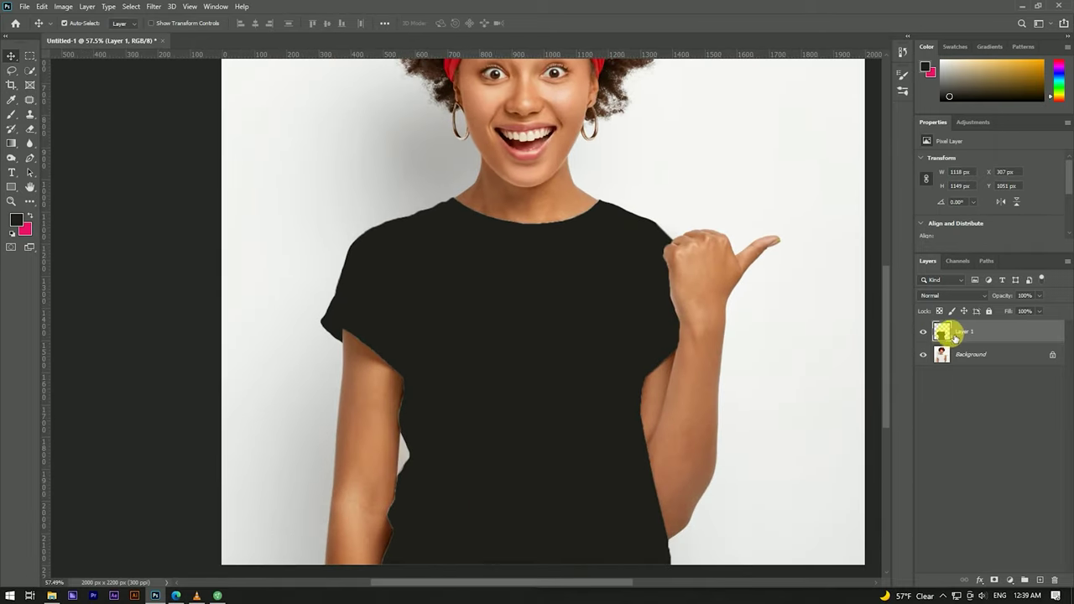
left_click(923, 333)
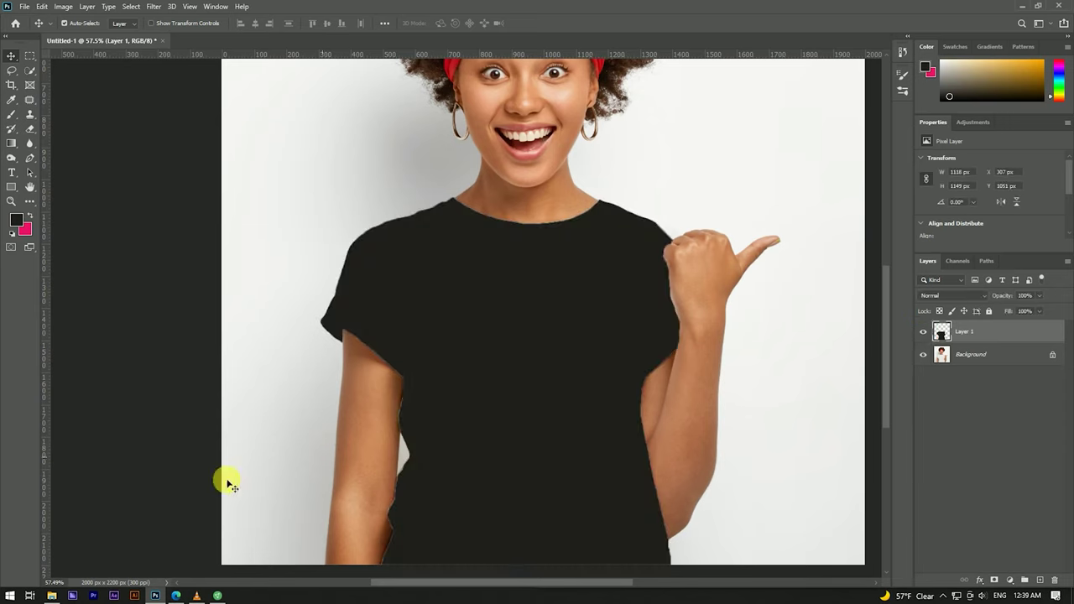
left_click(51, 596)
- Place Pattern.jpg over the shirt rotated 90° and lower its opacity to 25%
left_click_drag(725, 90, 421, 243)
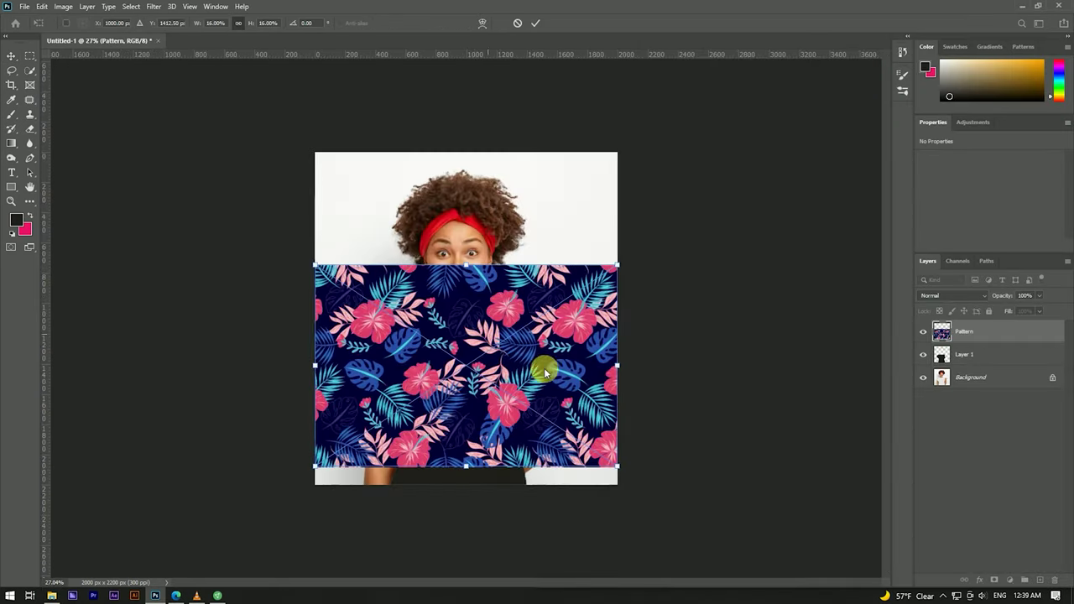
left_click_drag(550, 360, 552, 377)
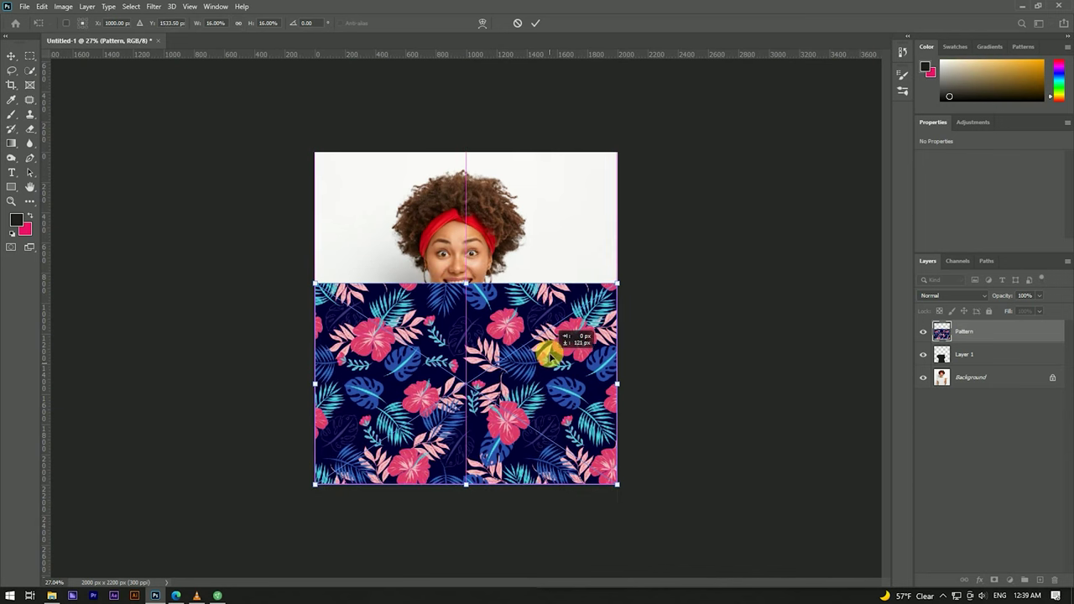
left_click_drag(631, 288, 353, 204)
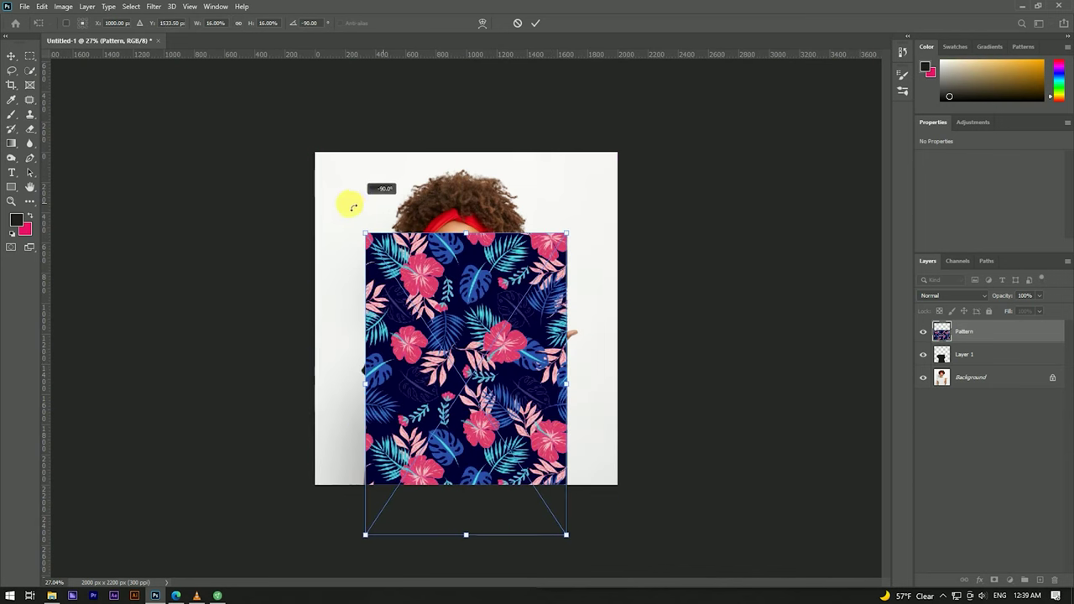
left_click_drag(487, 274, 474, 272)
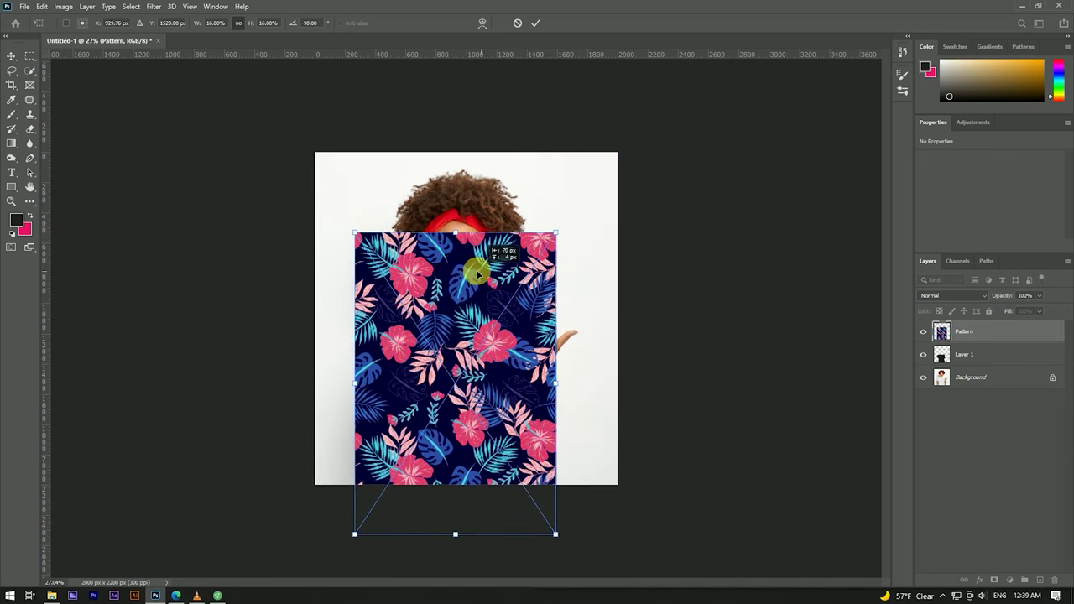
left_click(535, 22)
left_click_drag(1003, 296, 965, 298)
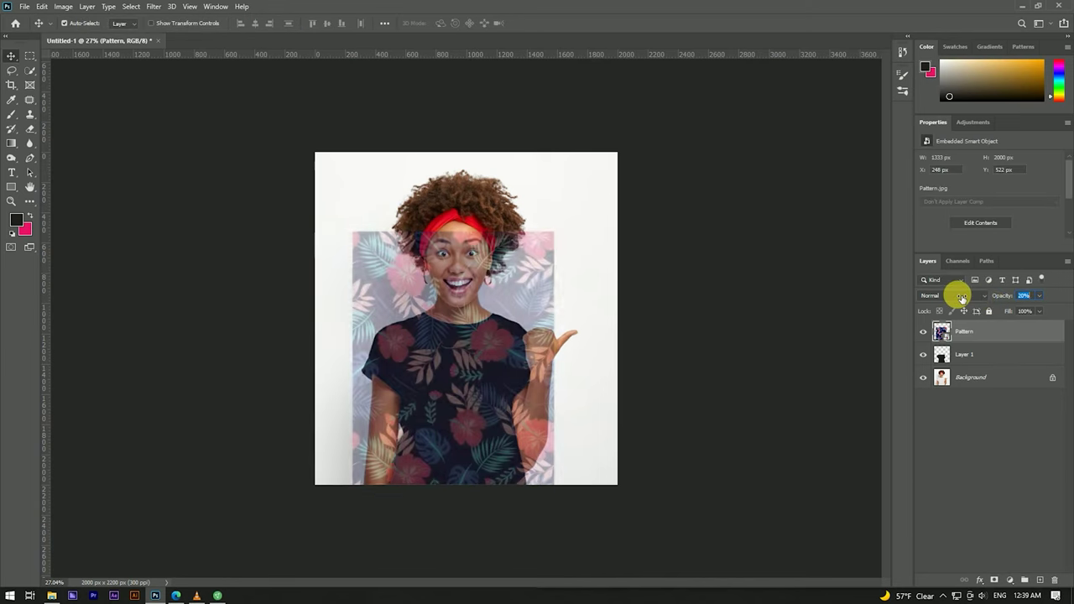
- Scale the Pattern layer down to 1133 × 1700 px and nudge it right over the shirt
scroll(515, 361, "up", 4)
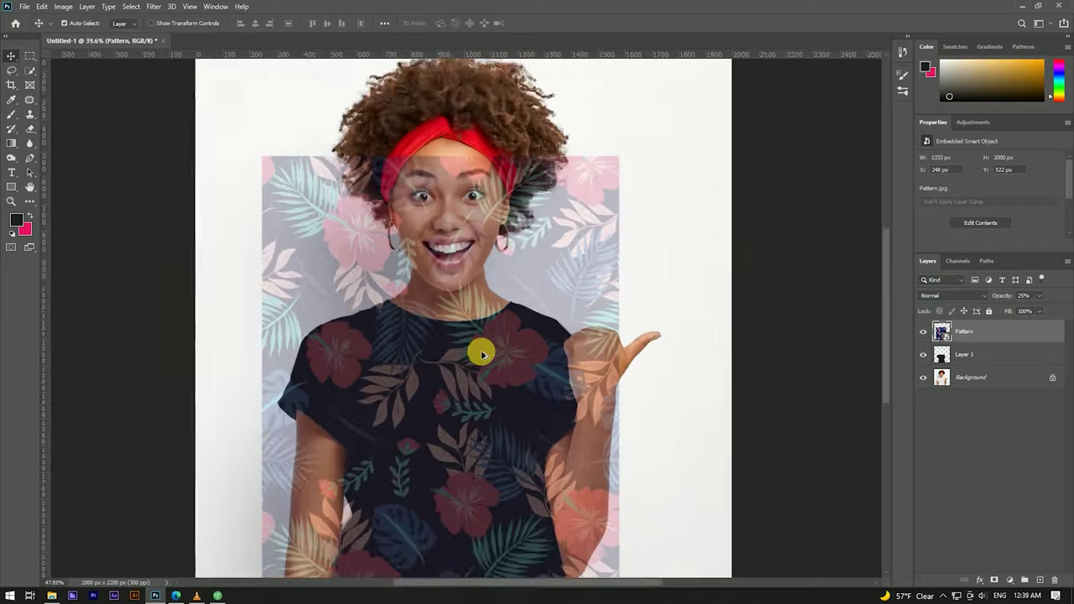
scroll(537, 311, "down", 2)
key("ctrl+t")
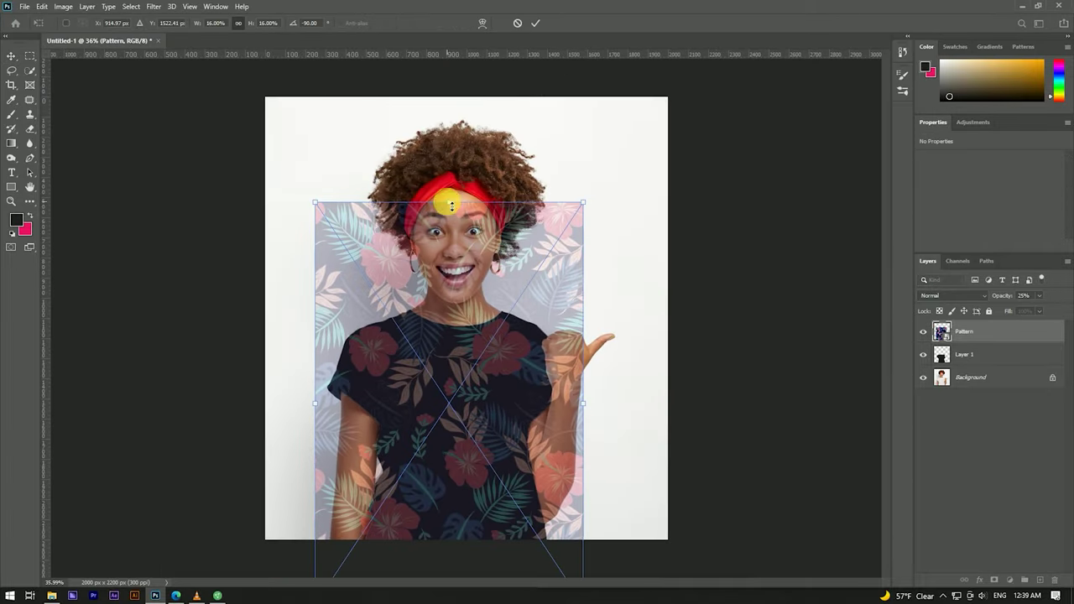
left_click_drag(452, 204, 449, 222)
left_click_drag(453, 384, 445, 386)
left_click_drag(438, 226, 439, 233)
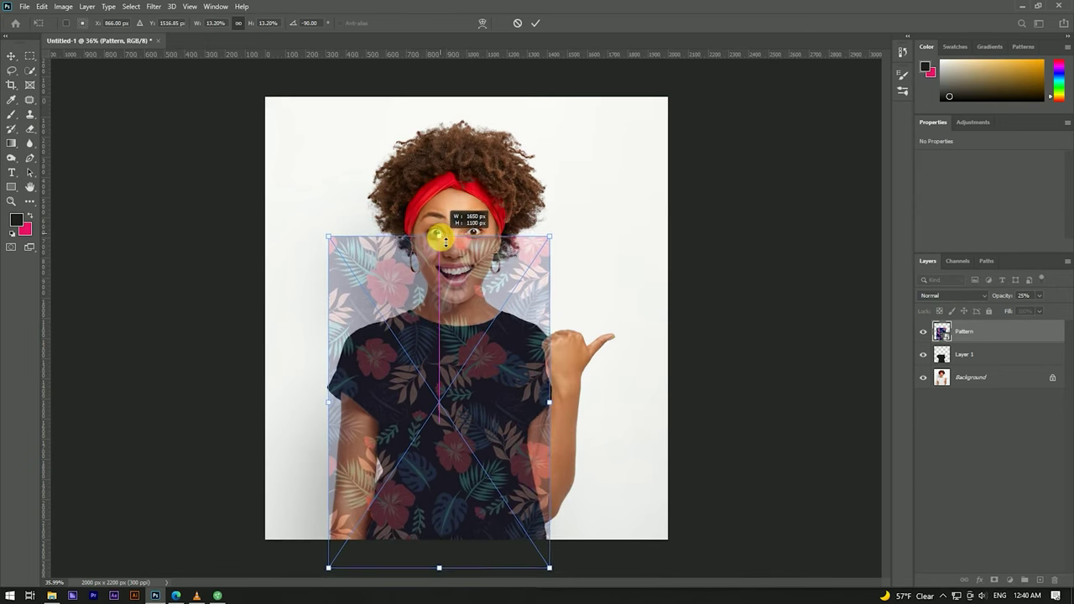
left_click_drag(516, 352, 522, 361)
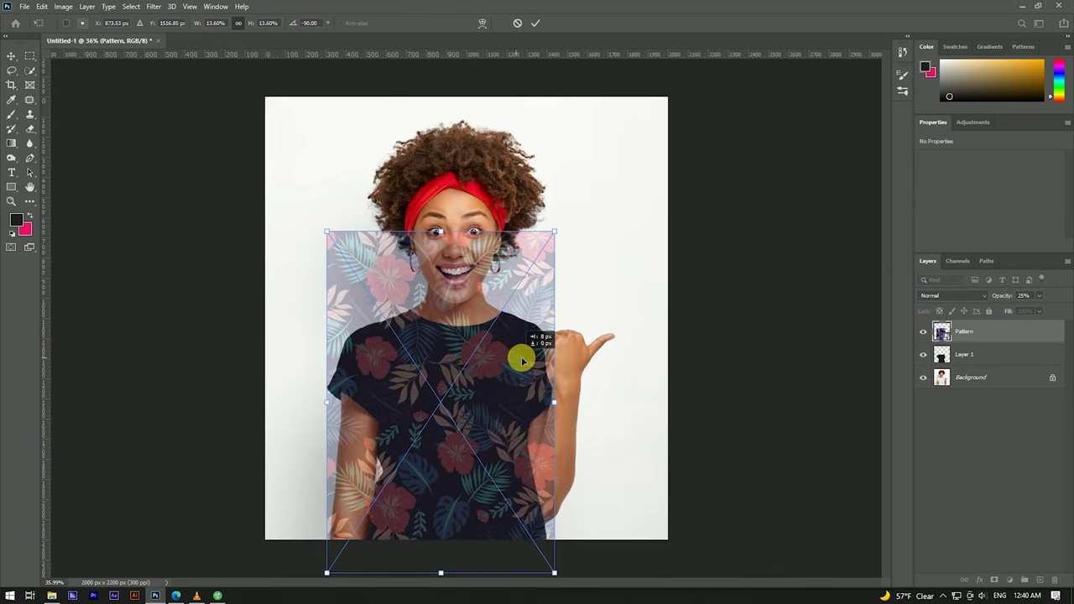
scroll(554, 414, "up", 3)
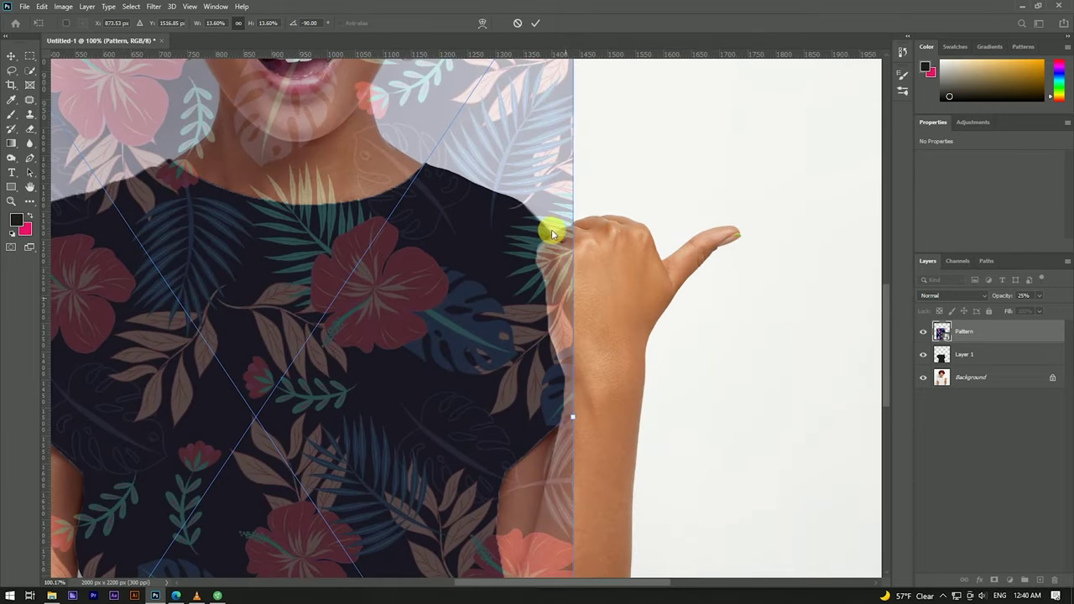
left_click(542, 23)
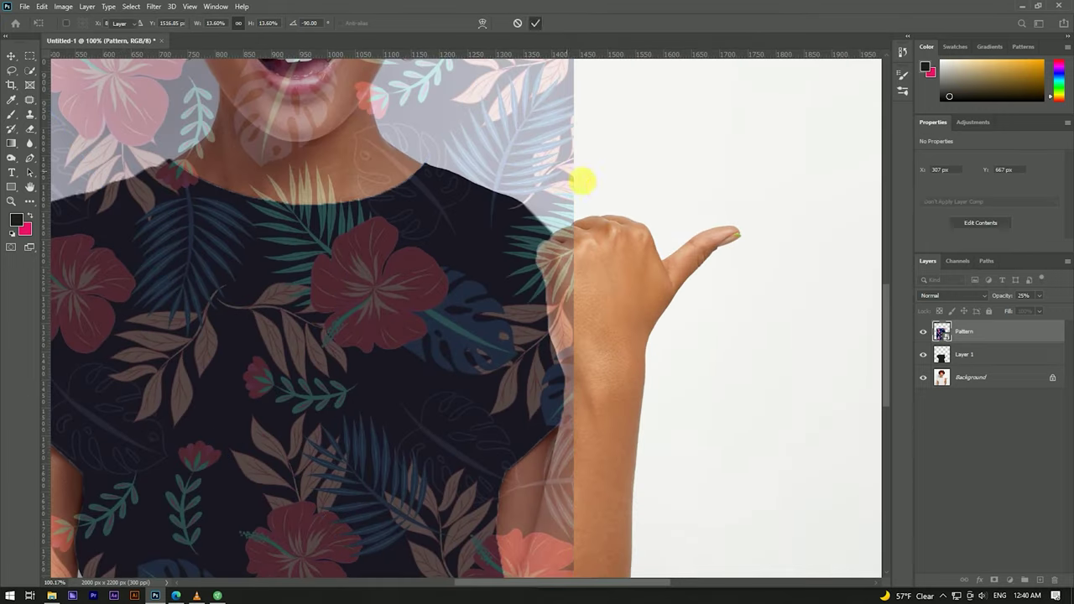
scroll(608, 189, "down", 2)
scroll(571, 419, "down", 1)
scroll(475, 370, "up", 1)
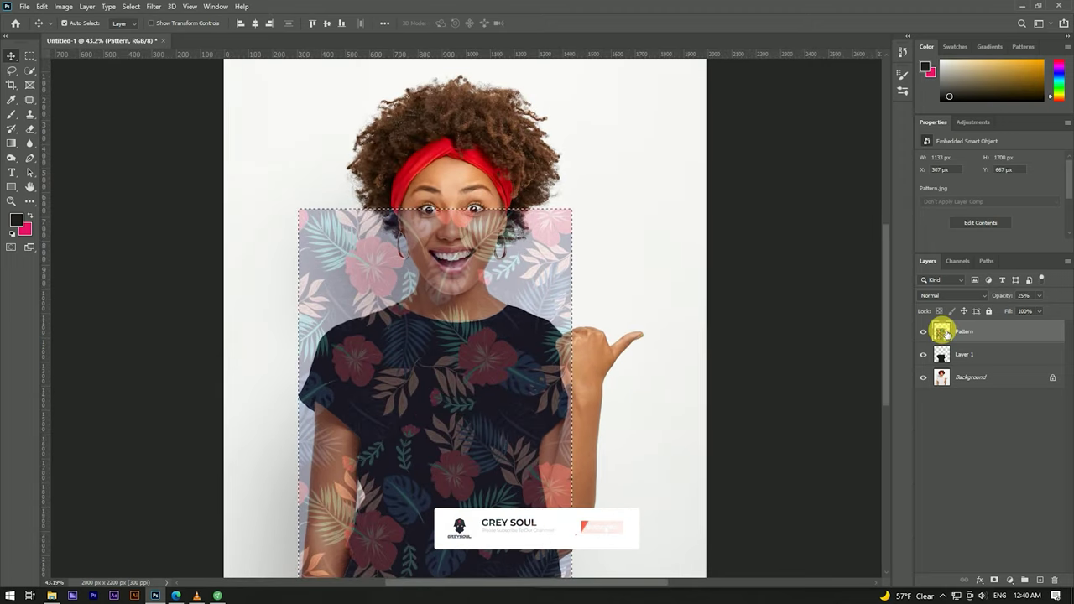
- Load Layer 1's shirt outline, set Pattern opacity to 100%, and add a layer mask
left_click(942, 354, "ctrl")
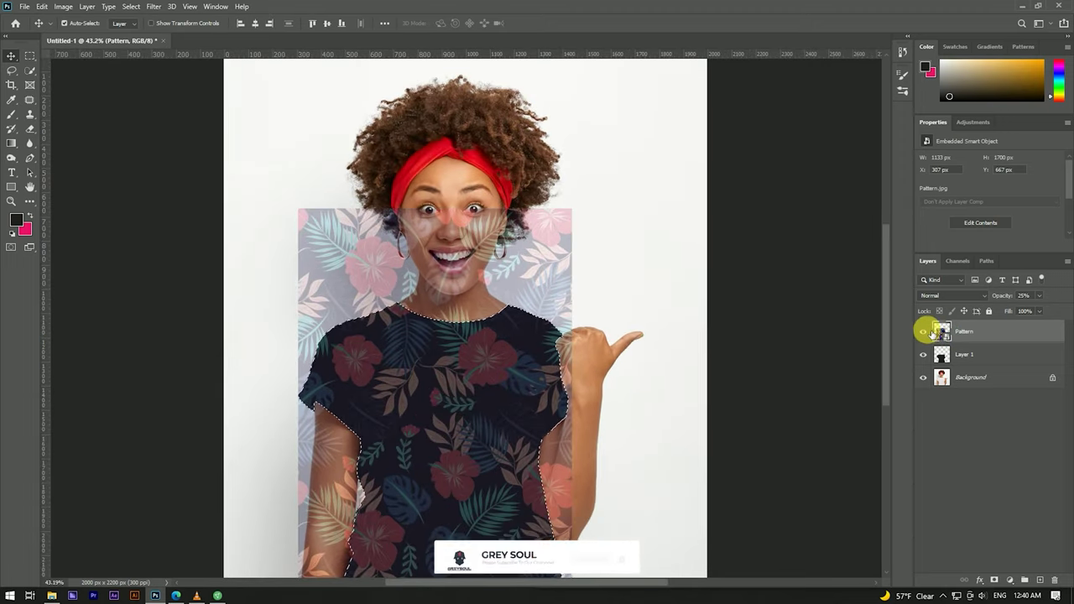
left_click(924, 331)
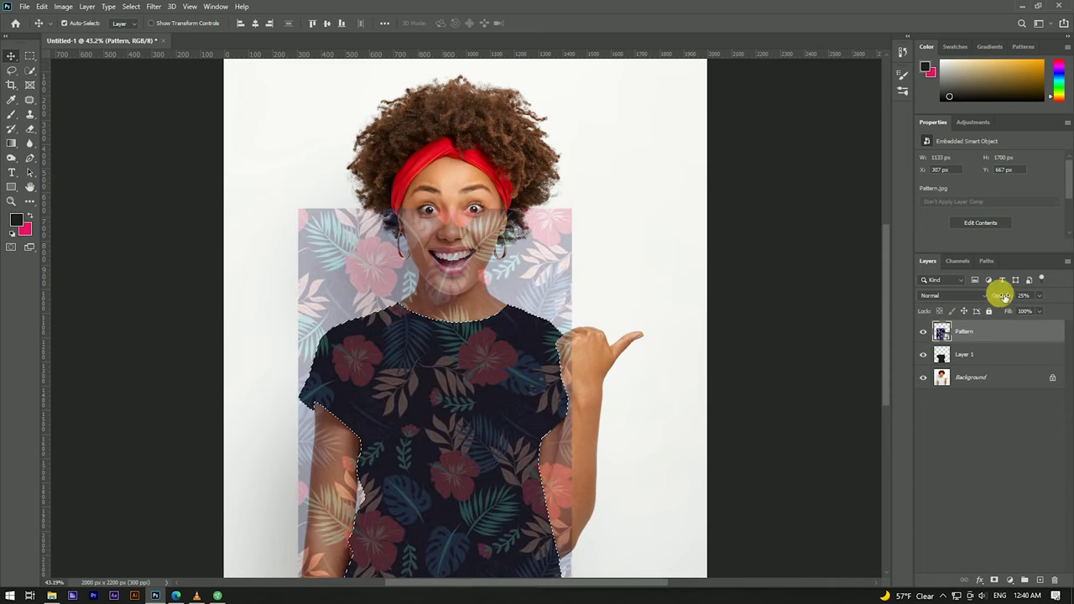
left_click_drag(1001, 296, 1065, 299)
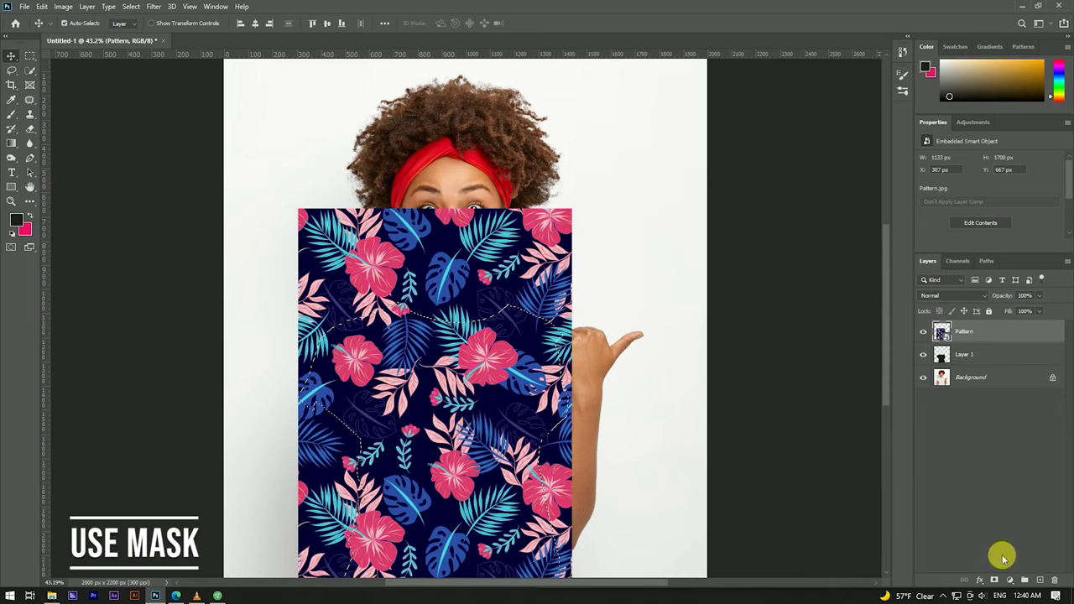
left_click(995, 579)
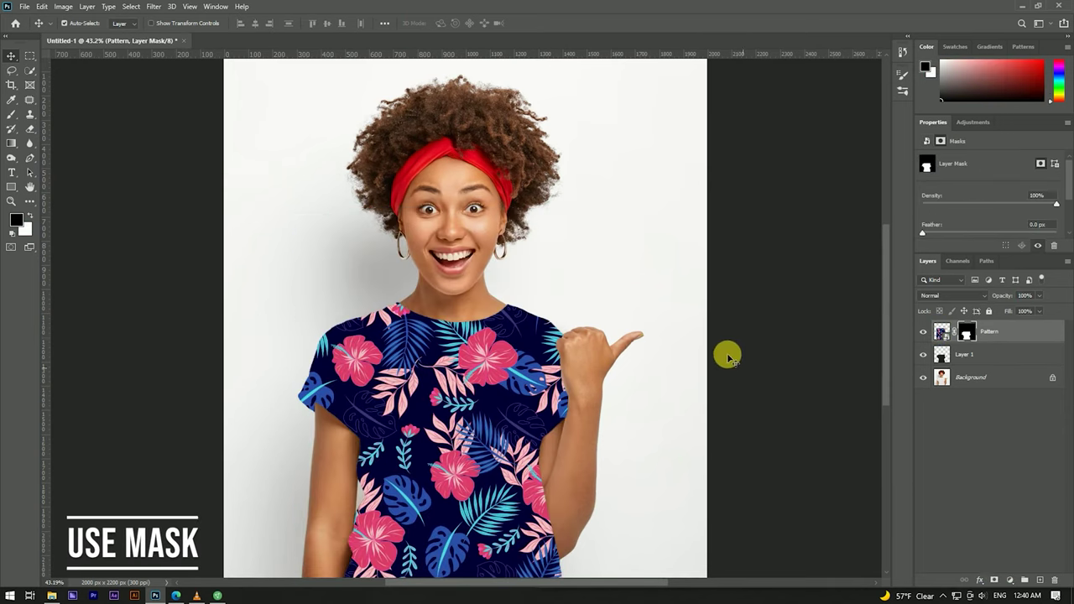
scroll(672, 310, "down", 2)
scroll(484, 416, "up", 3)
scroll(487, 378, "down", 1)
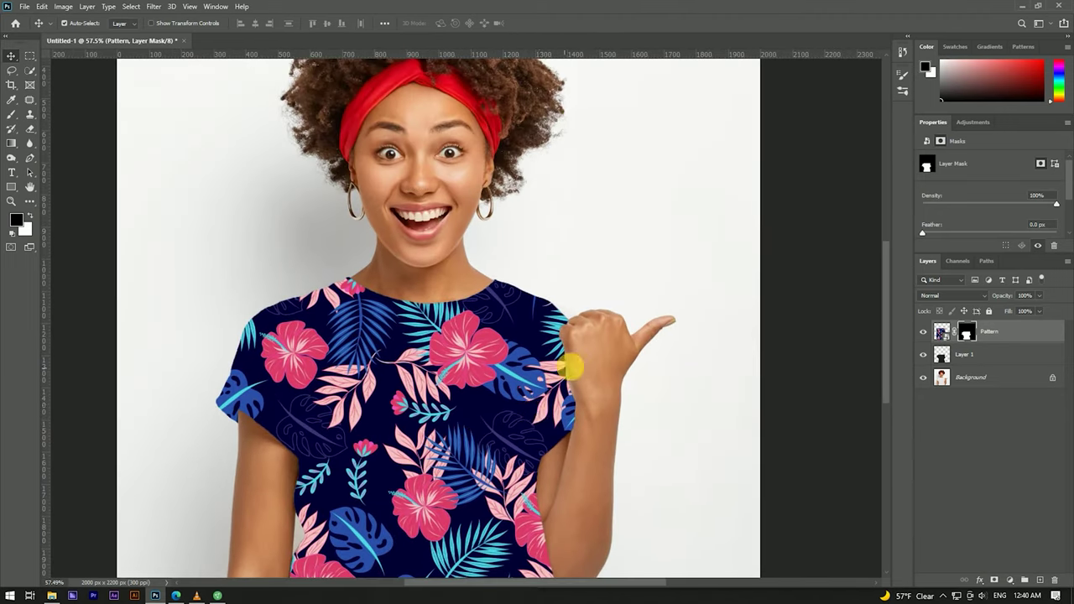
- Set the Pattern layer to Multiply blend mode at 100% opacity
left_click(947, 296)
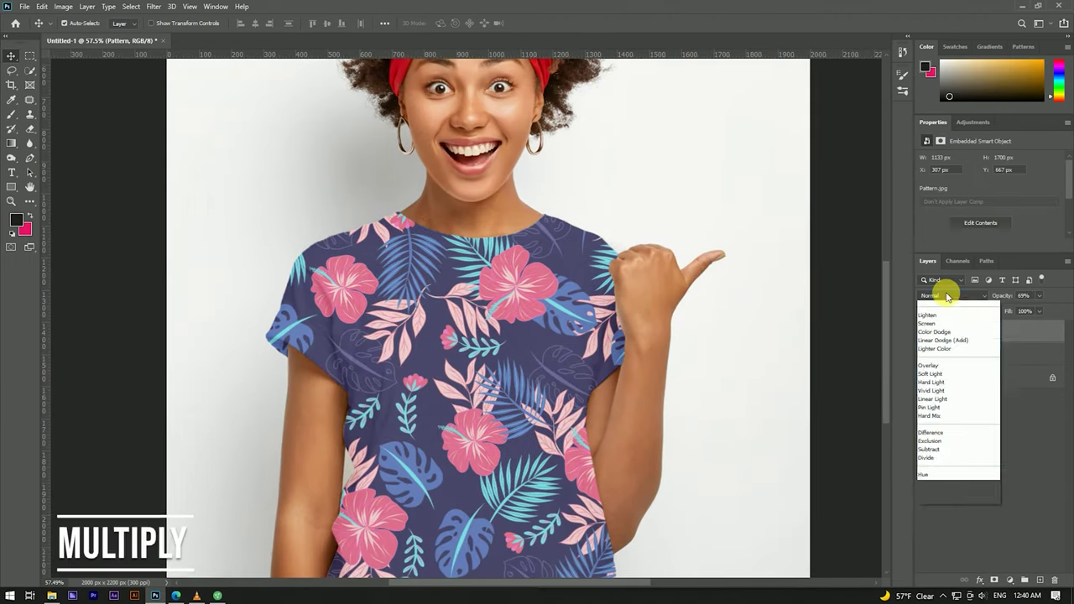
left_click(936, 339)
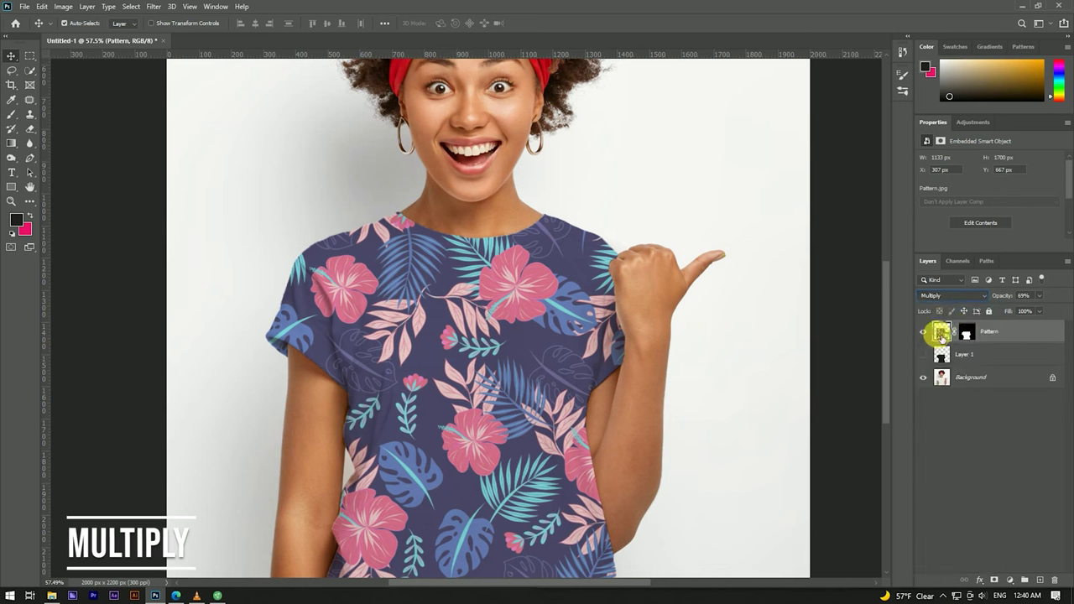
left_click_drag(1006, 295, 1059, 293)
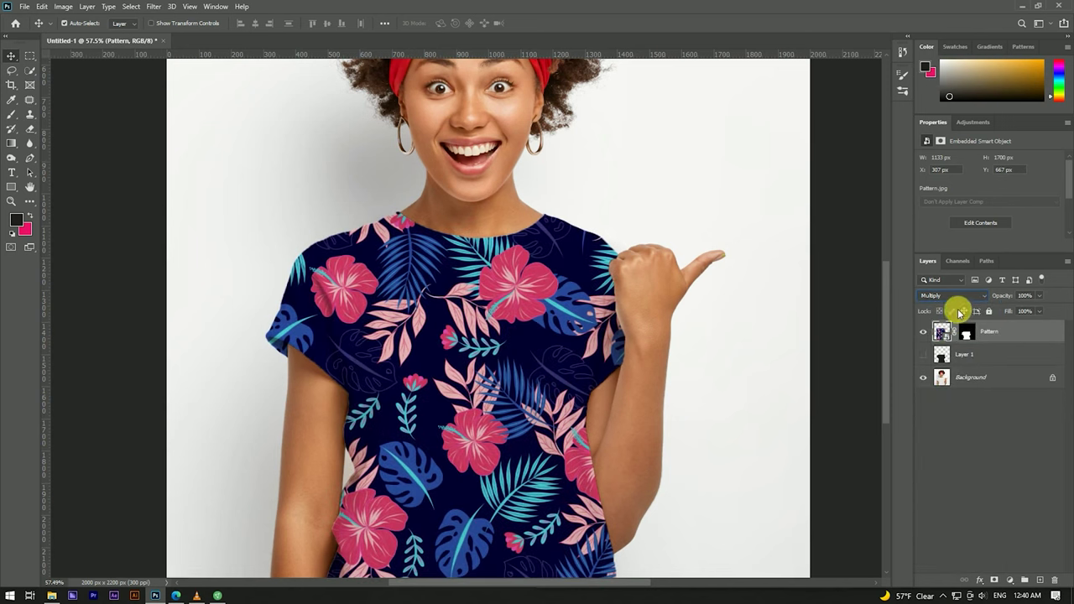
- Convert the masked Pattern layer into a smart object and toggle its visibility to compare
right_click(1033, 334)
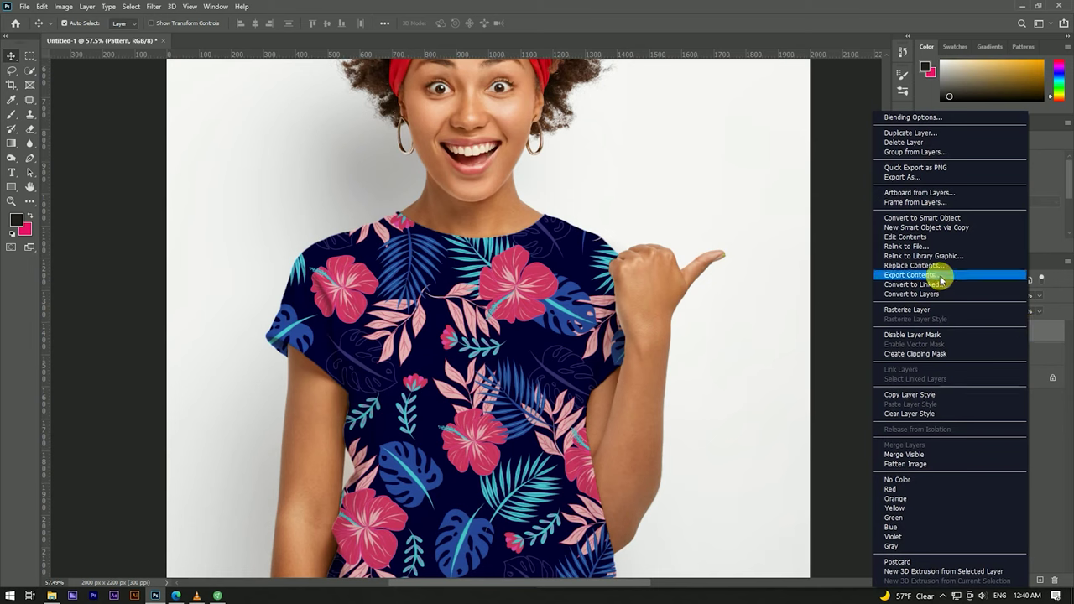
left_click(1054, 327)
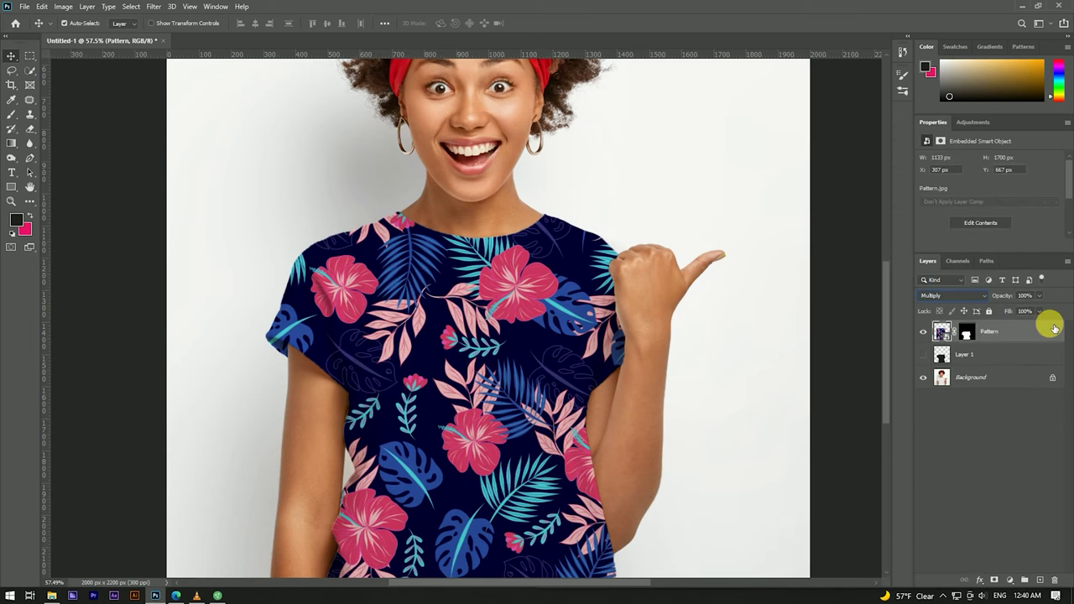
right_click(1051, 336)
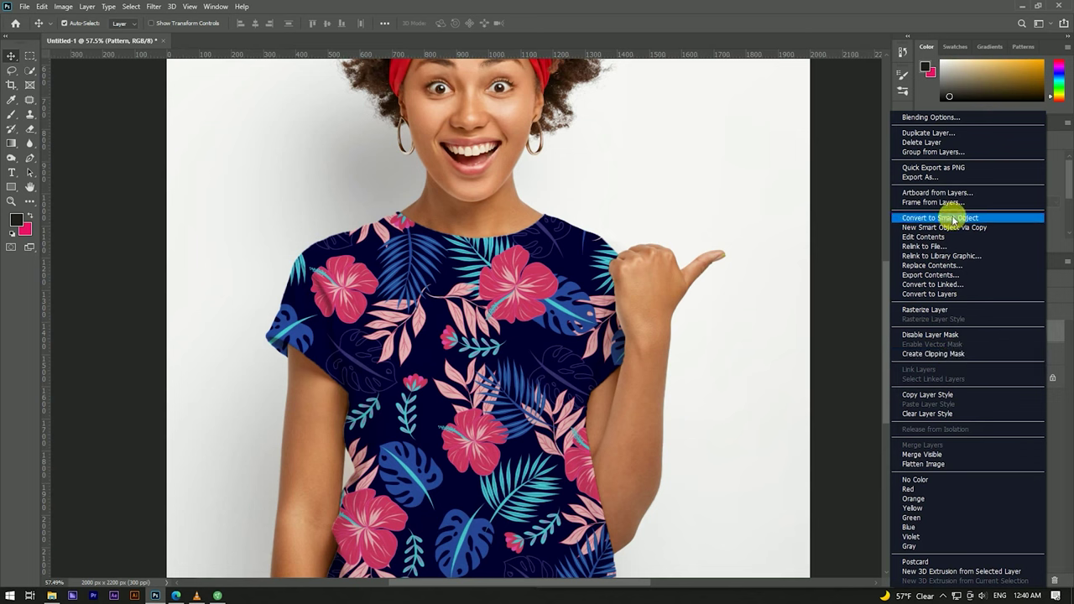
left_click(953, 220)
left_click(923, 331)
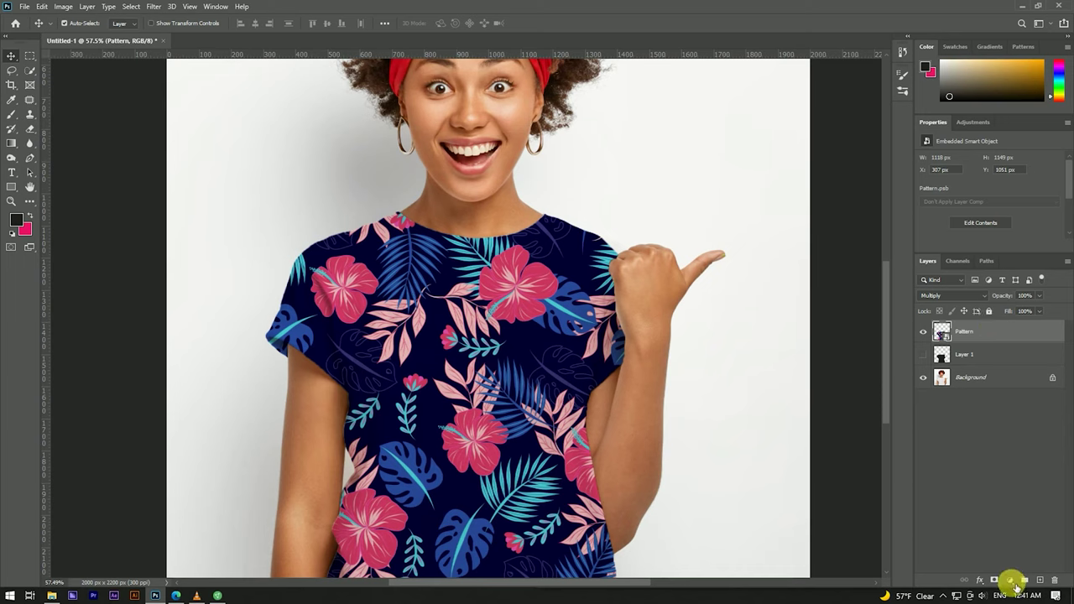
- In Blending Options, split Blend If sliders so shirt shadows and highlights show through the pattern
left_click(979, 580)
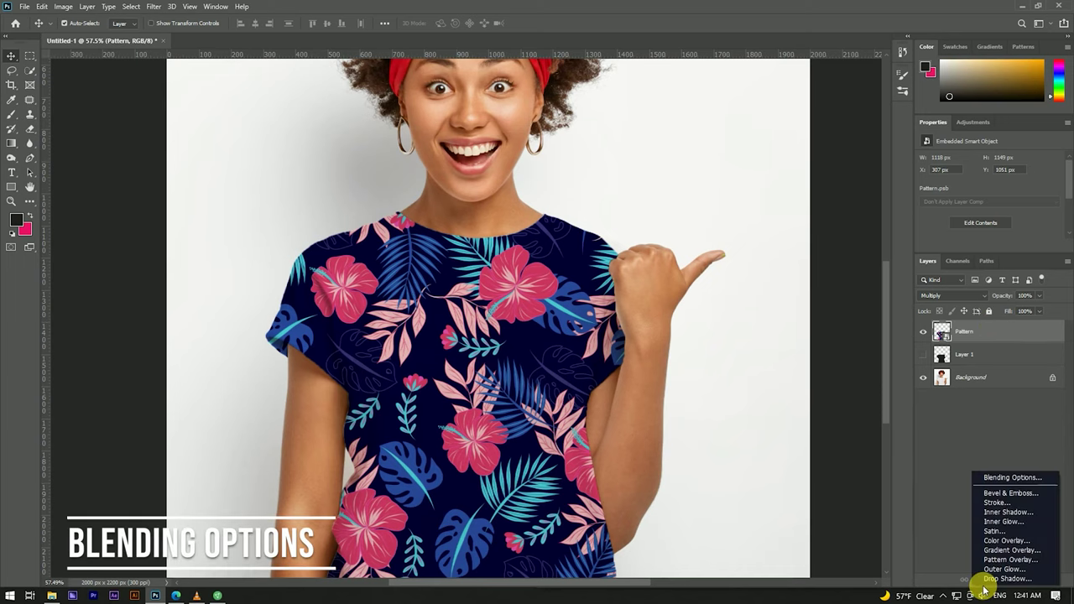
left_click(1011, 478)
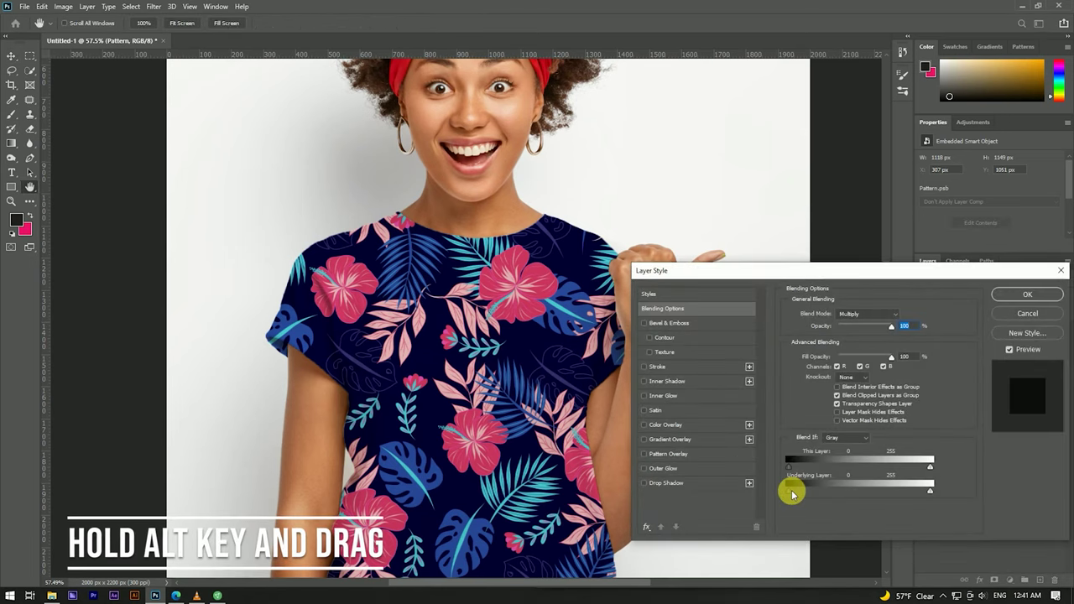
mouse_move(792, 494)
left_mouse_down()
mouse_move(831, 492)
mouse_move(815, 494)
left_mouse_up()
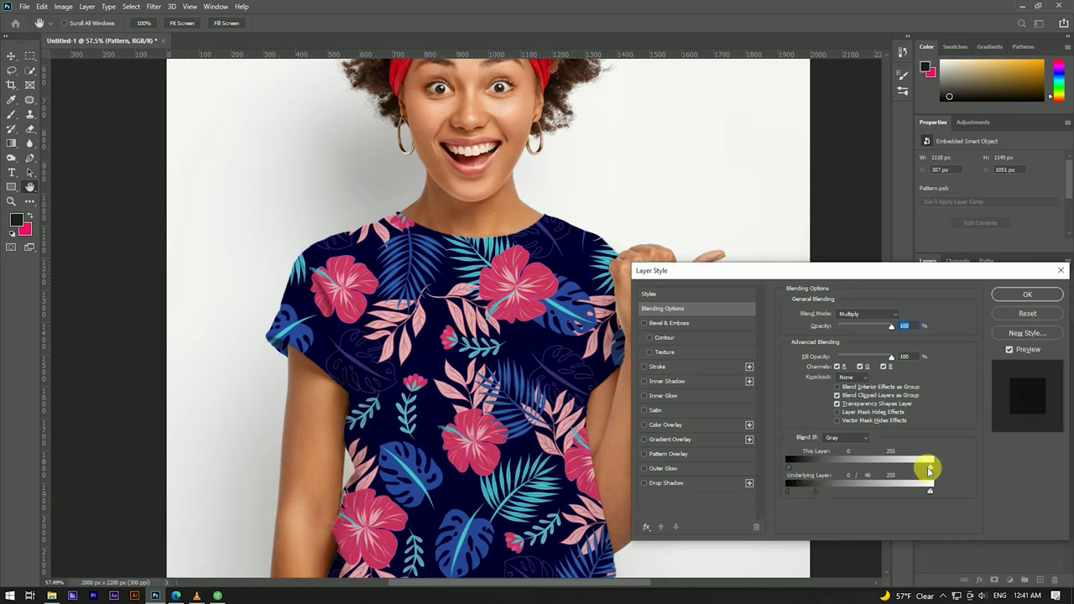
left_click_drag(929, 495, 924, 495)
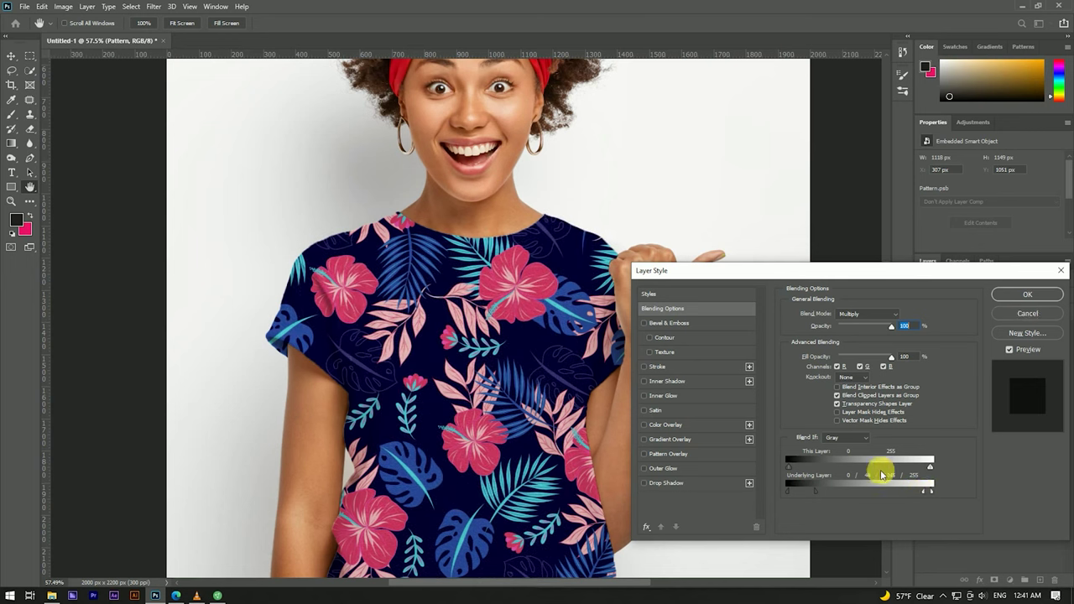
left_click_drag(791, 472, 793, 471)
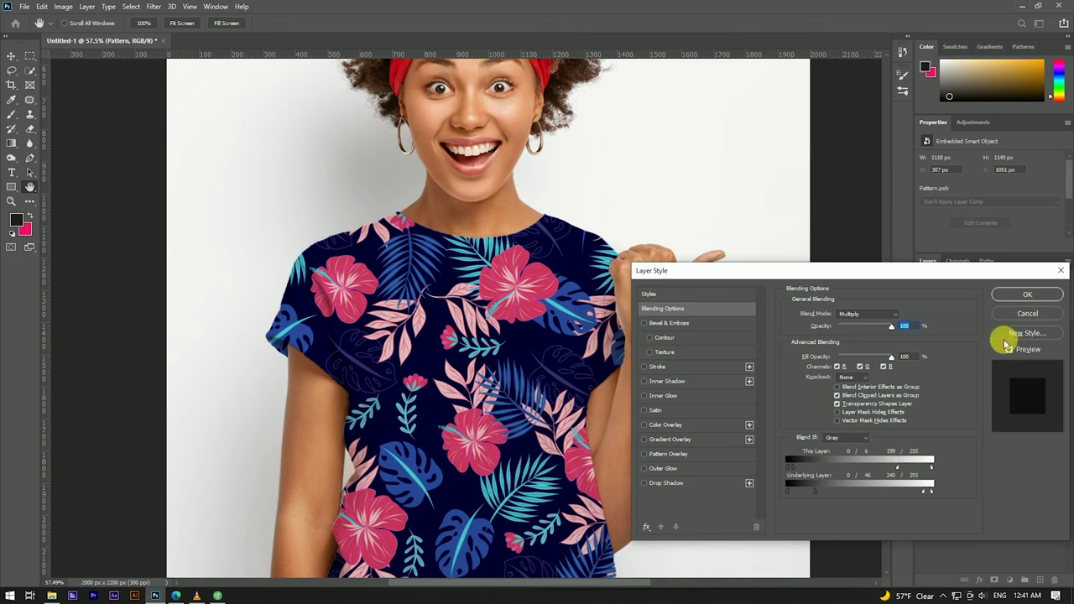
left_click(1025, 295)
scroll(655, 232, "down", 3)
scroll(503, 260, "down", 1)
scroll(460, 277, "down", 1)
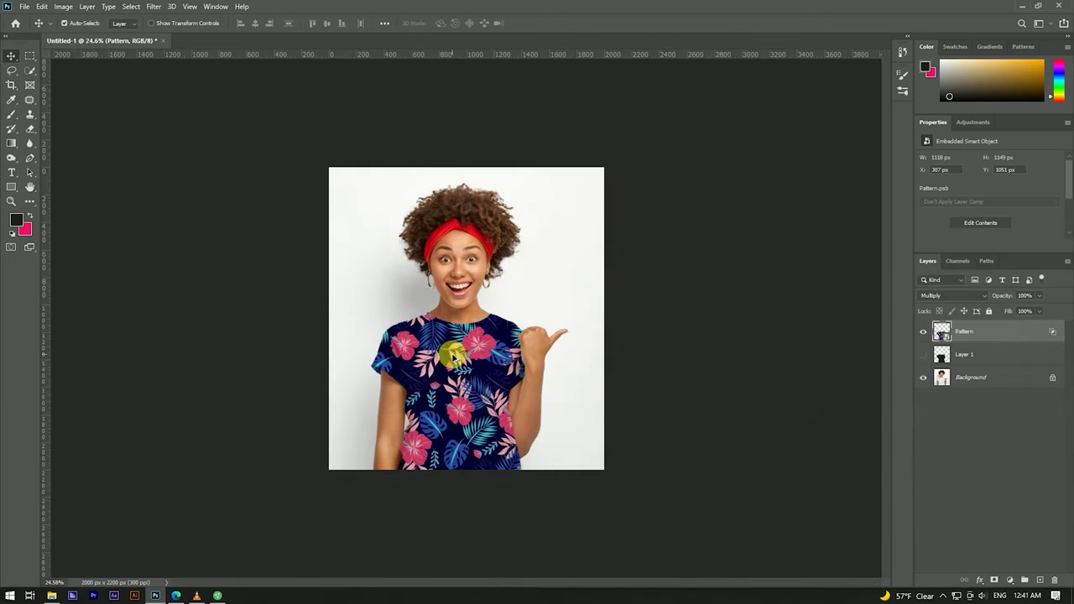
scroll(504, 276, "up", 2)
scroll(529, 277, "up", 2)
scroll(547, 225, "down", 1)
scroll(547, 224, "down", 3)
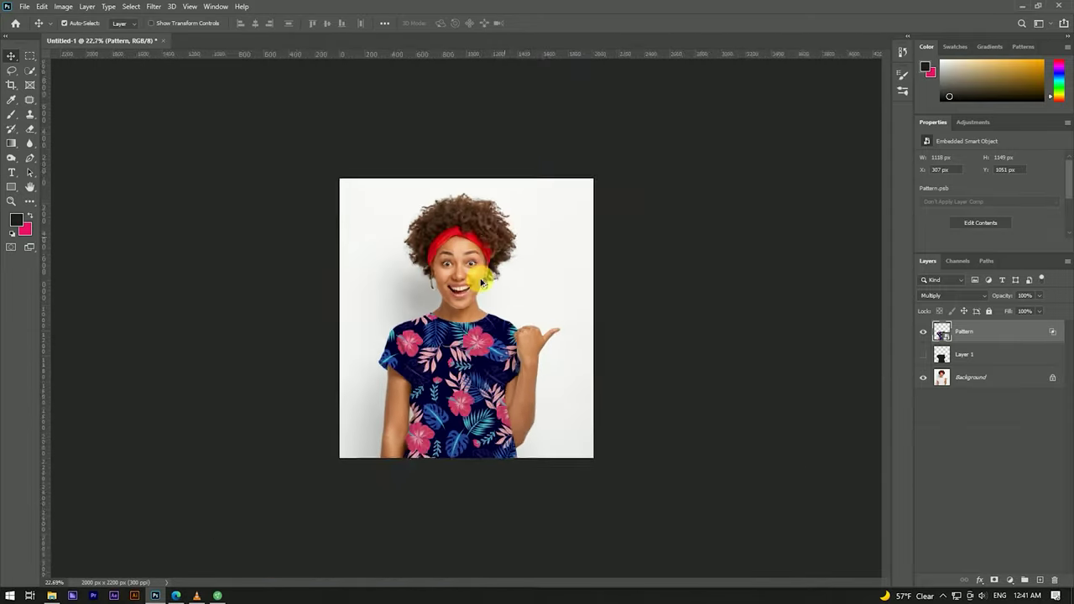
scroll(528, 168, "up", 2)
left_click(923, 331)
left_click(923, 332)
left_click(923, 332)
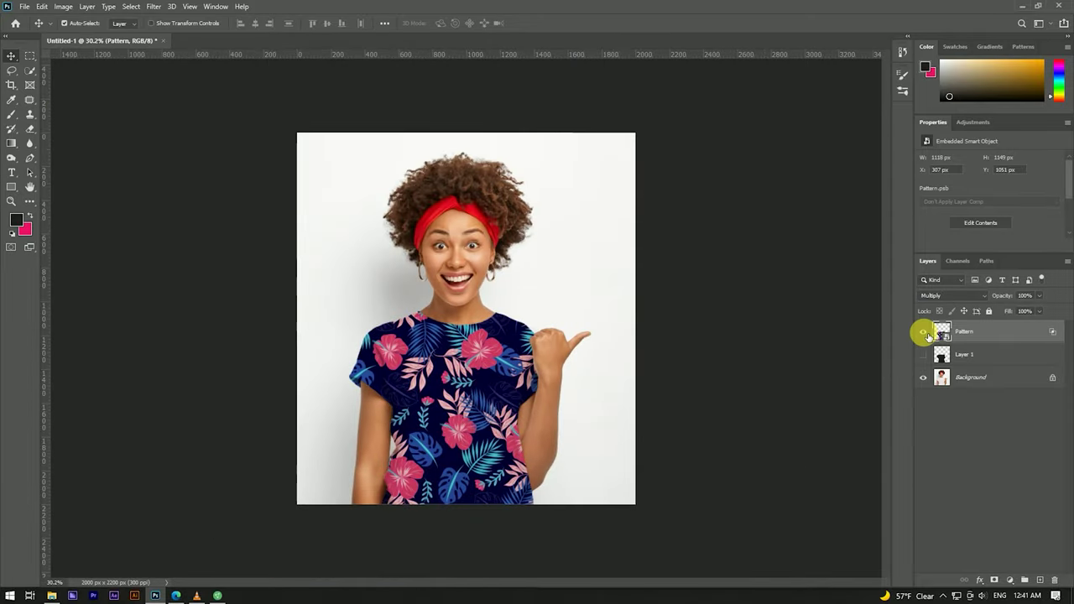
left_click(923, 331)
scroll(528, 437, "up", 3)
scroll(587, 420, "down", 2)
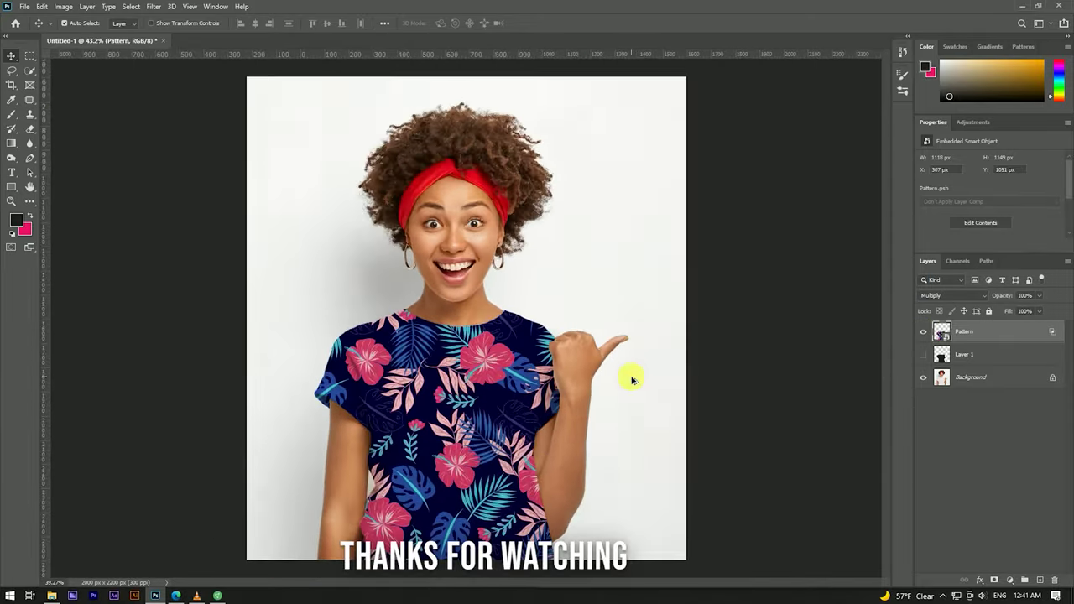
scroll(473, 290, "up", 1)
scroll(568, 304, "down", 1)
scroll(462, 292, "up", 1)
scroll(576, 307, "up", 1)
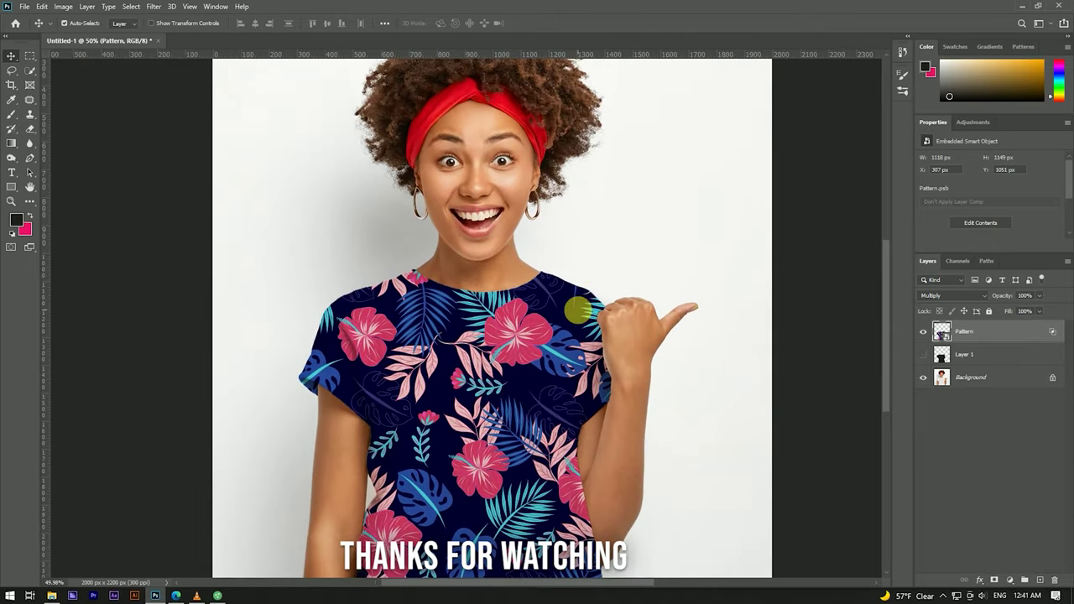
scroll(593, 271, "down", 1)
scroll(585, 269, "up", 1)
scroll(590, 273, "down", 1)
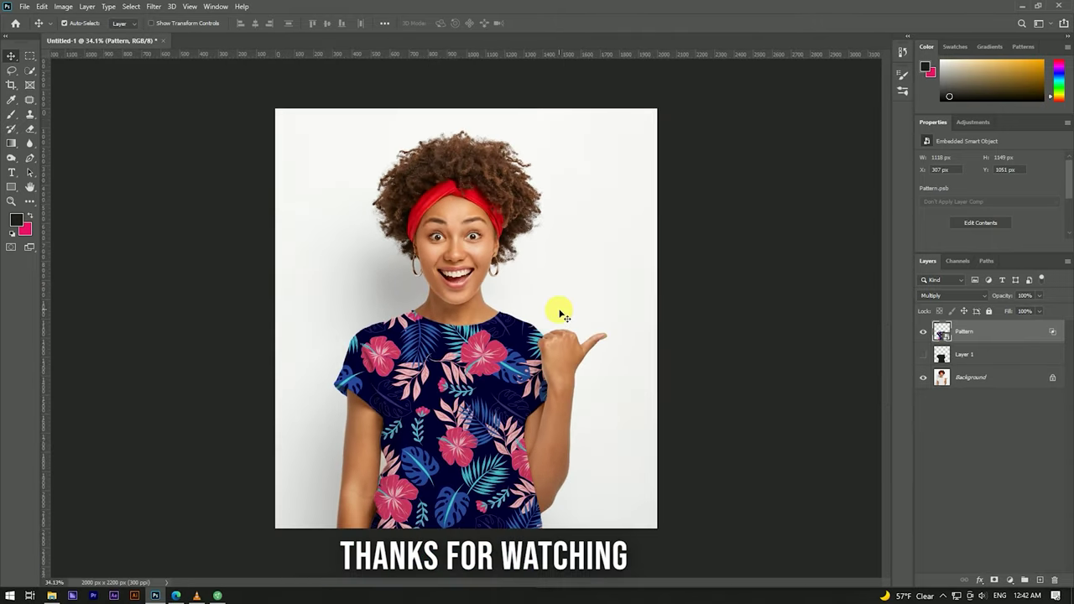